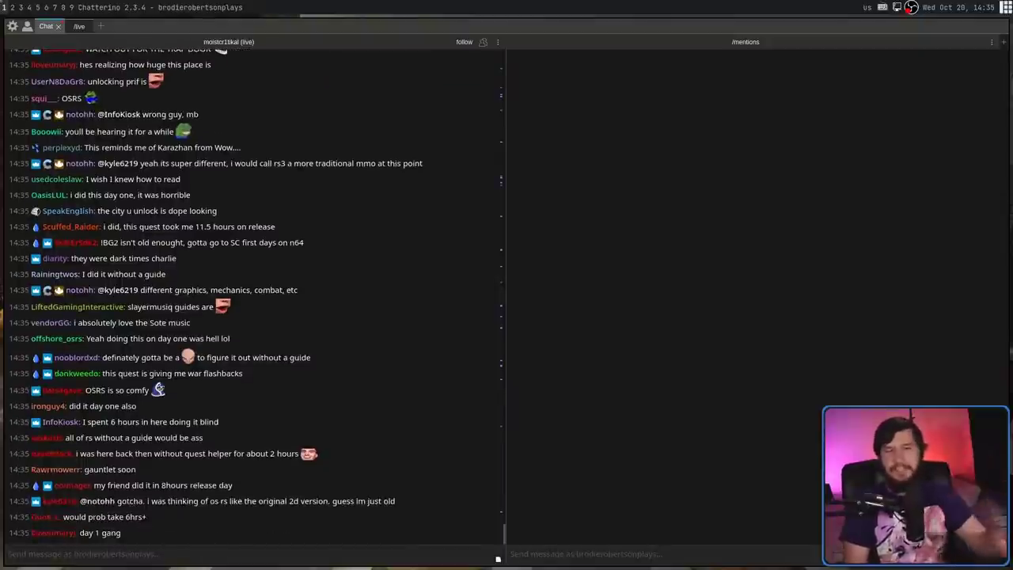
Add an empty tab, check the logged-in Twitch account in Manage Accounts, and cancel settings
click(101, 26)
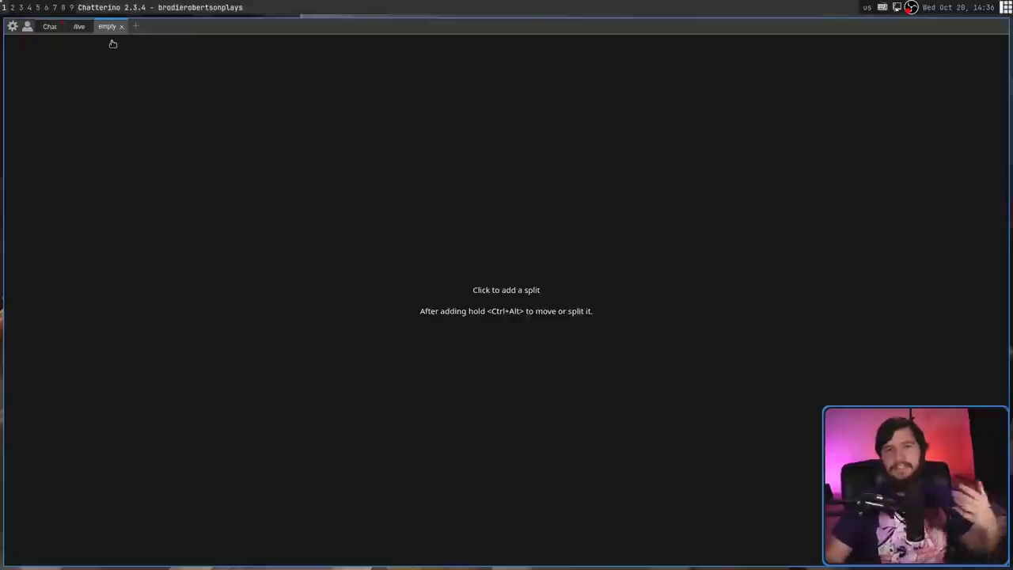
click(26, 29)
click(59, 126)
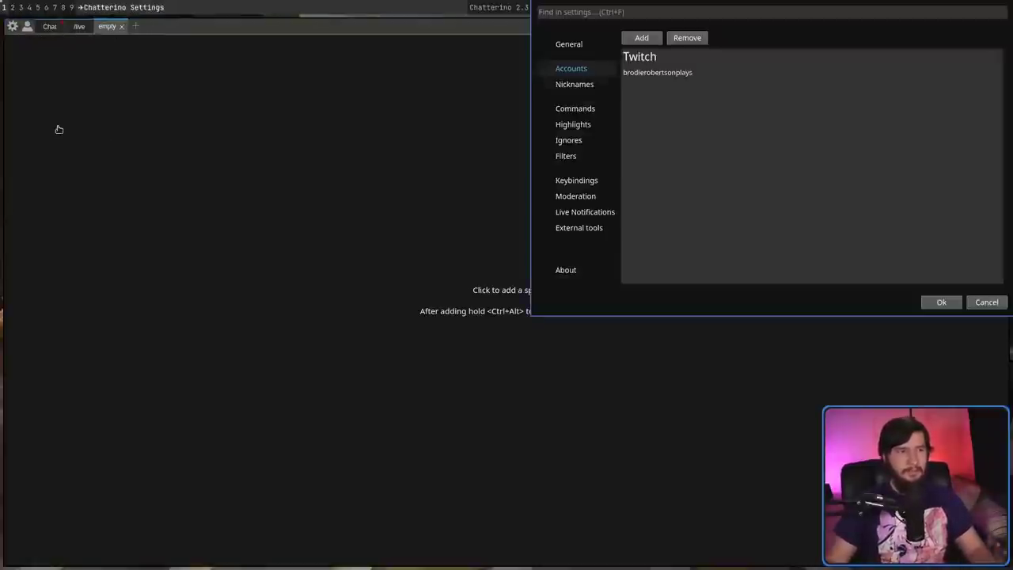
click(729, 82)
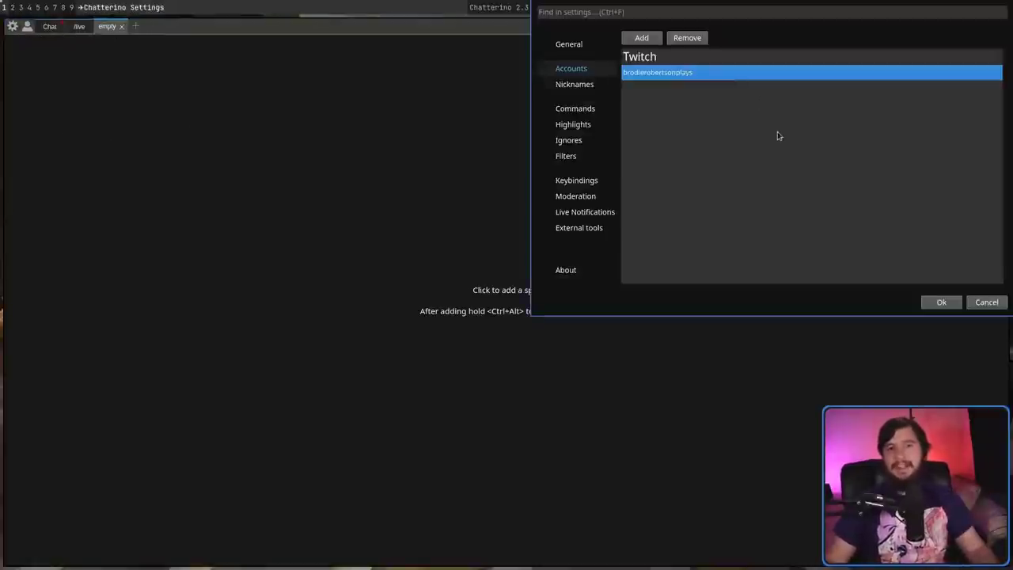
drag(775, 135, 665, 161)
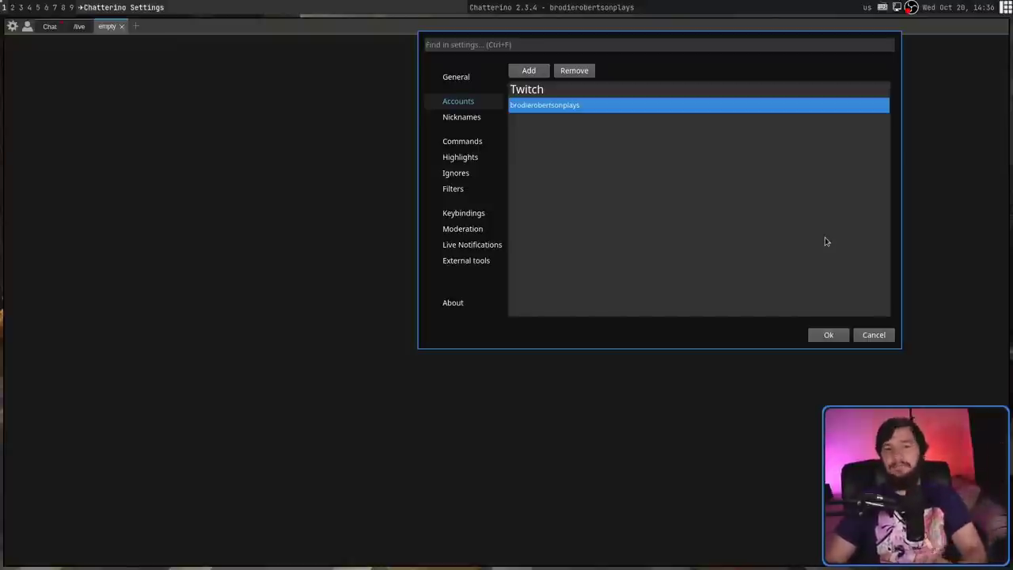
click(872, 335)
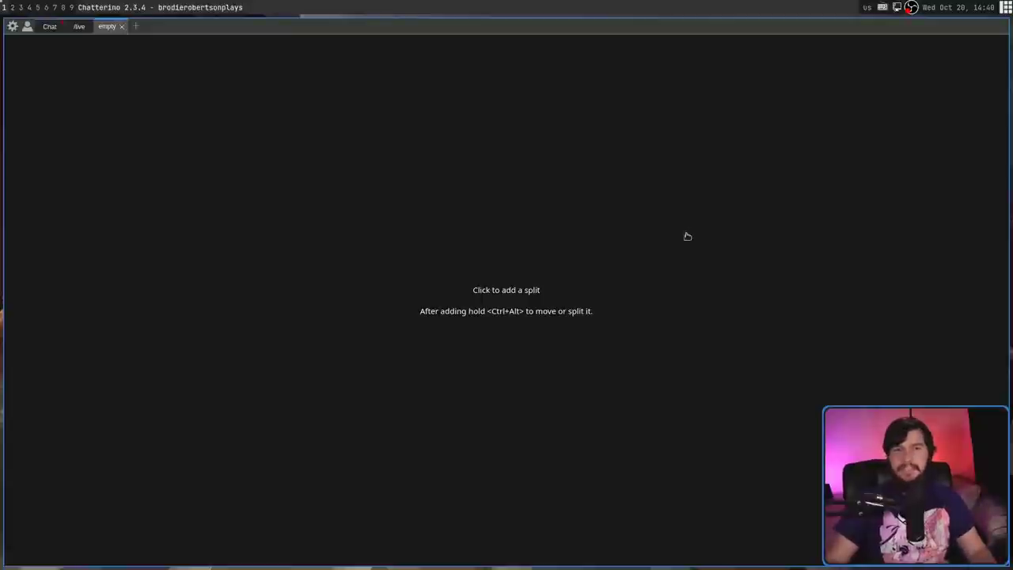
Fill the empty tab with a moistcritical channel split, then select the channel name in the browser address
click(684, 228)
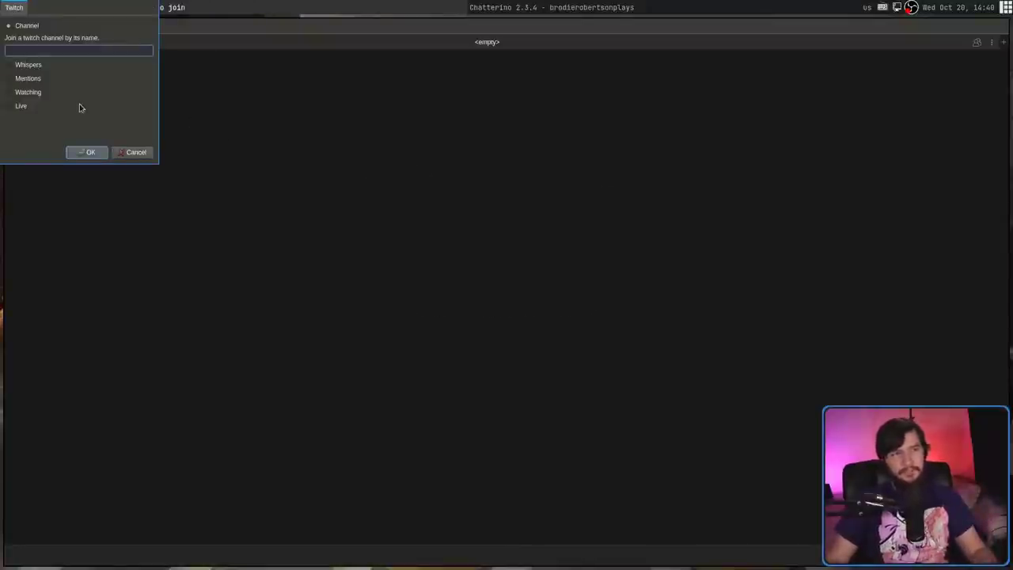
drag(79, 104, 167, 144)
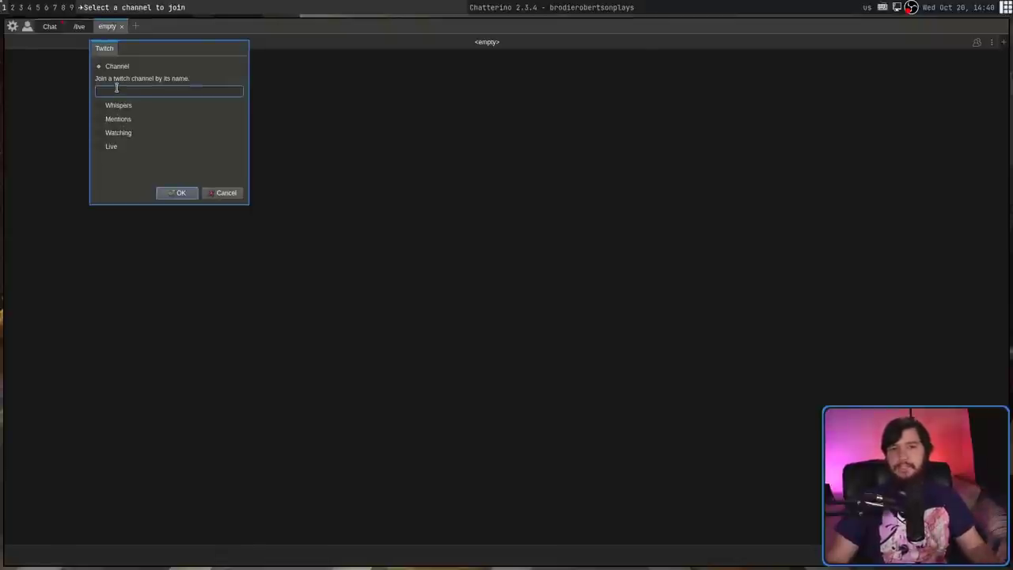
click(219, 192)
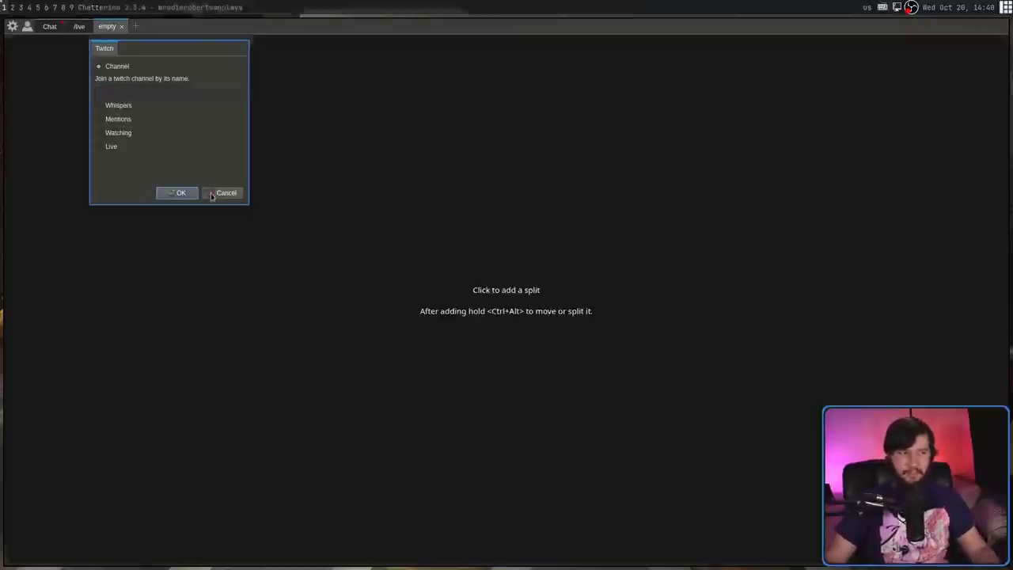
click(46, 26)
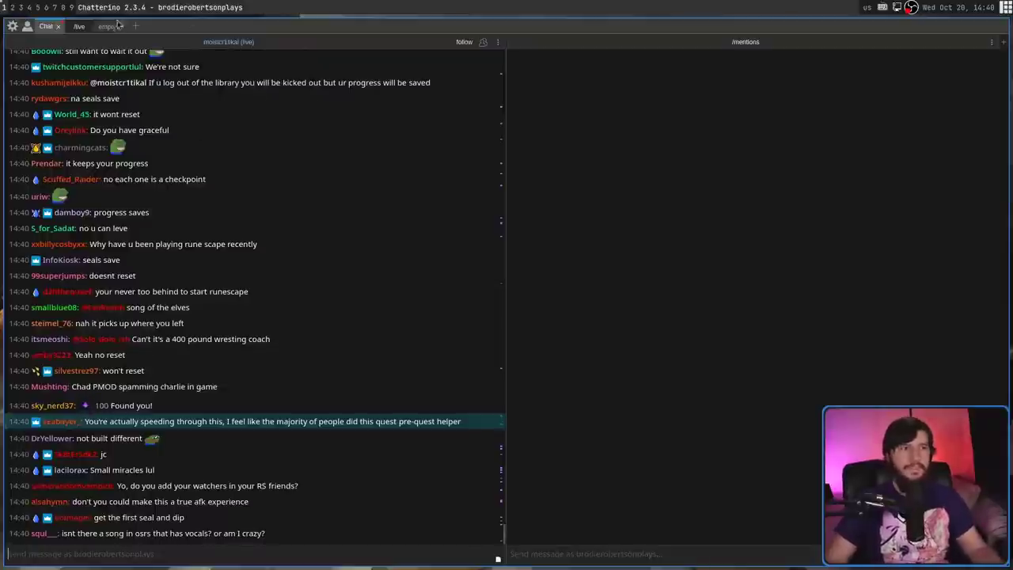
click(107, 27)
click(387, 199)
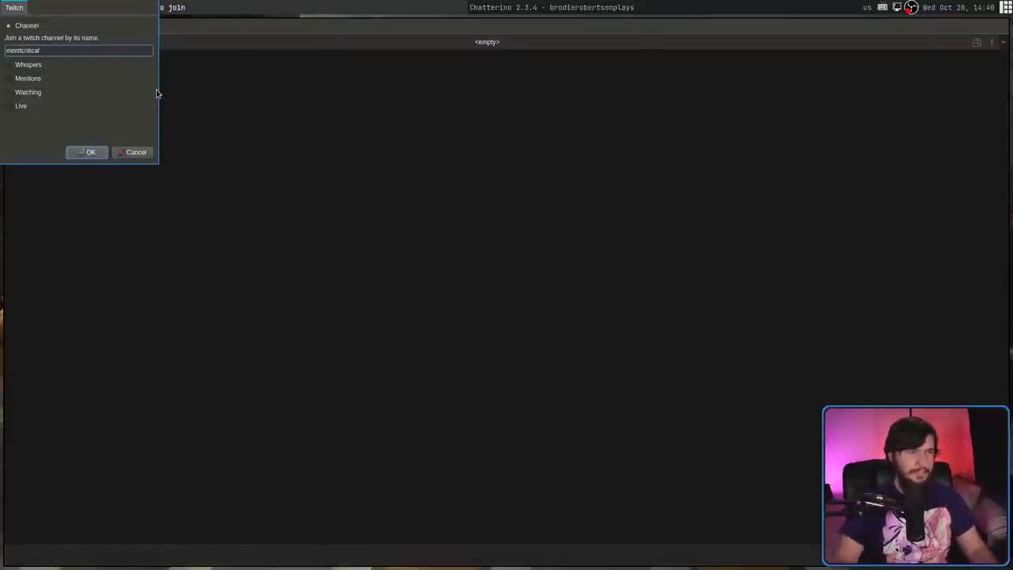
click(97, 156)
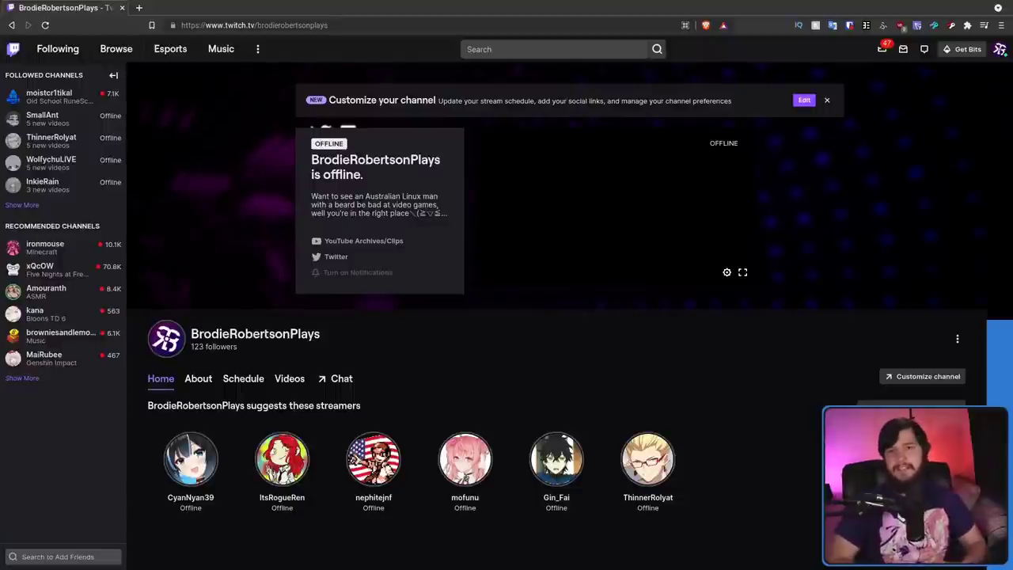
double_click(286, 25)
key(ctrl+c)
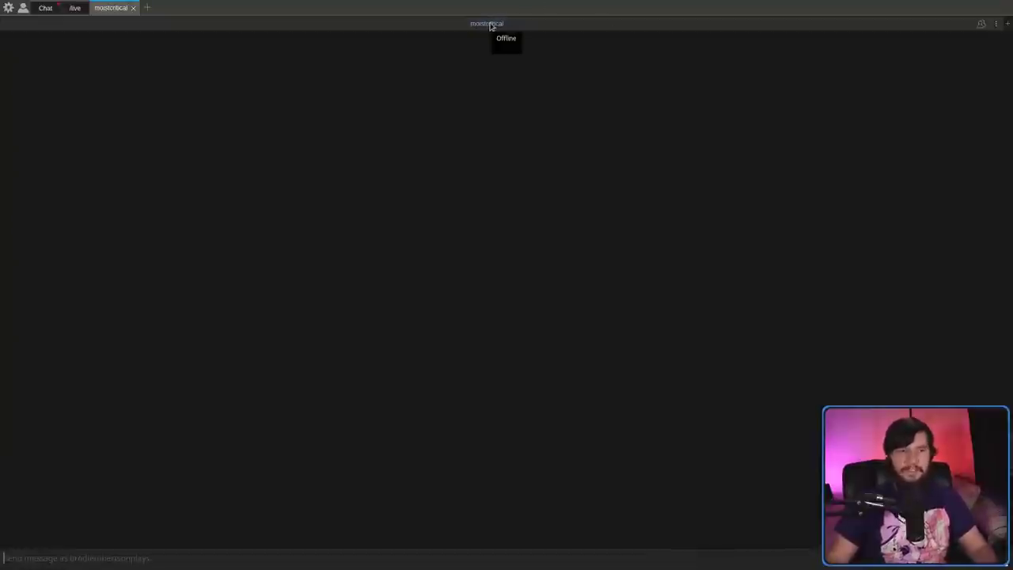
Switch the split to the pasted BrodieRobertsonPlays channel and compare it with the browser's stream chat
double_click(491, 26)
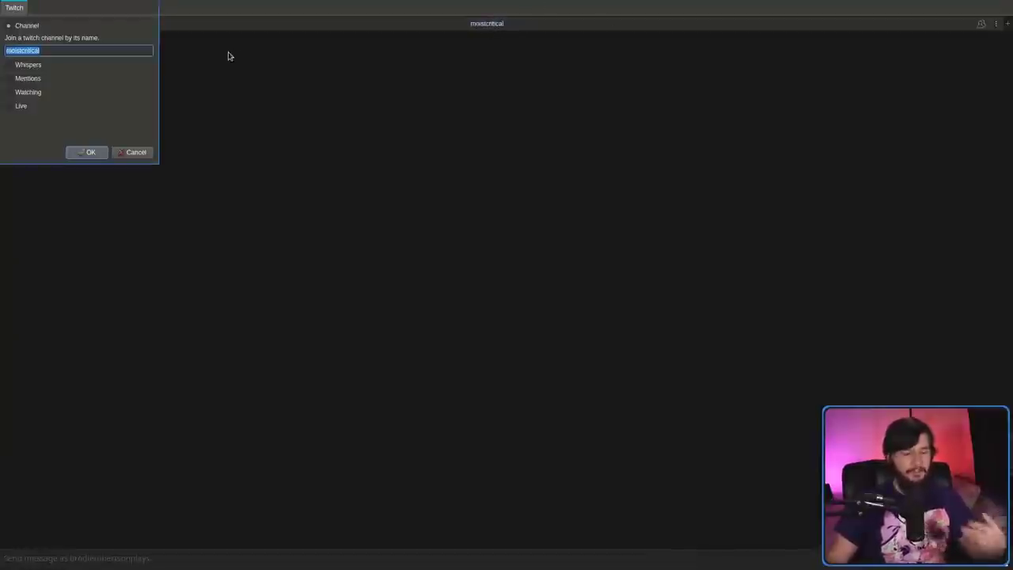
key(ctrl+v)
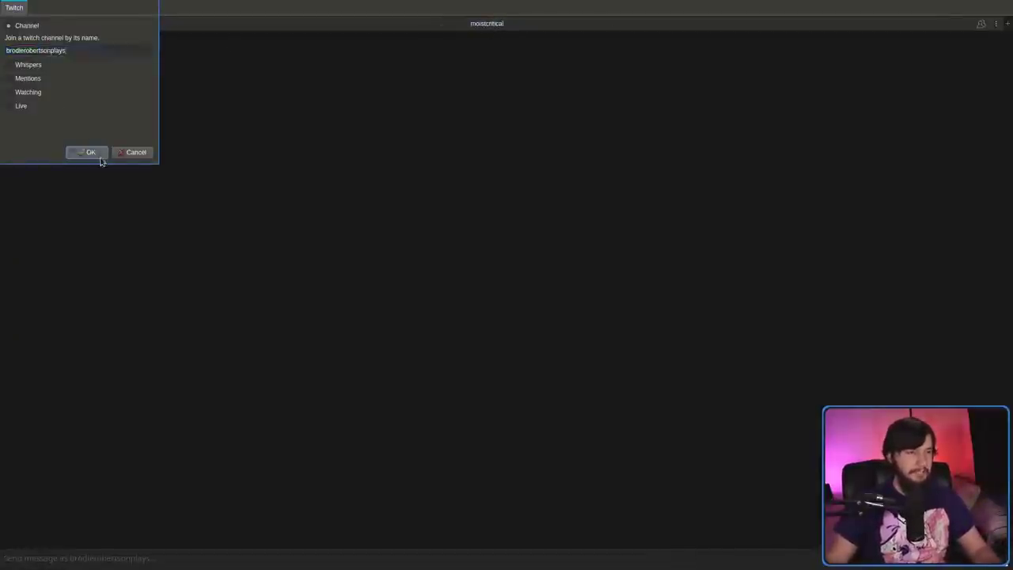
click(99, 155)
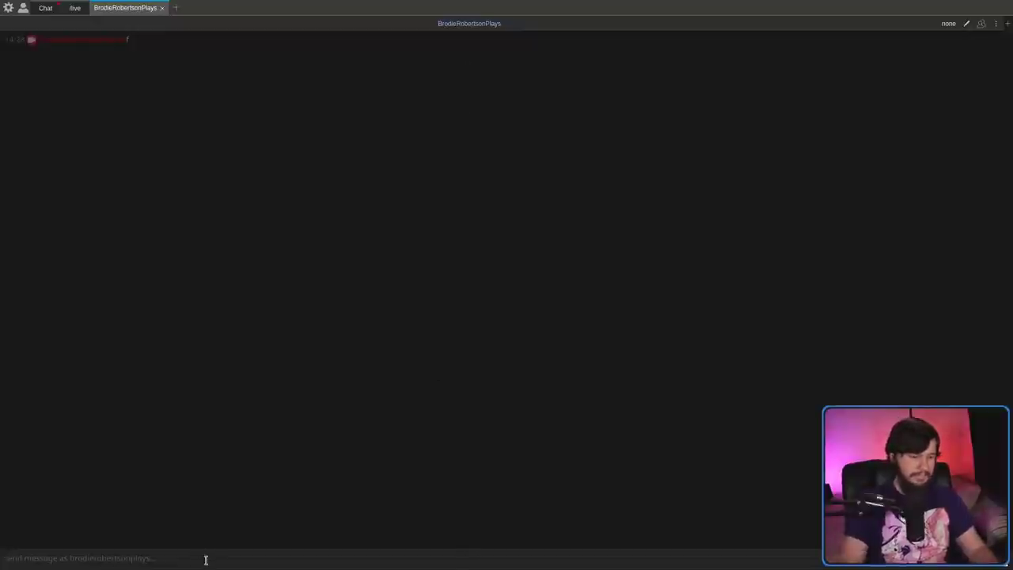
key(super+1)
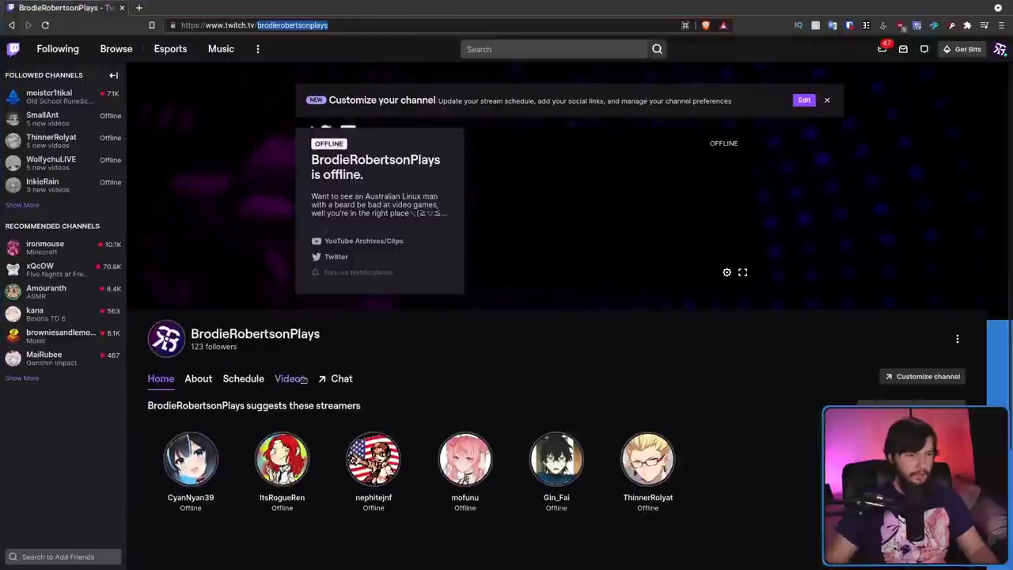
click(339, 378)
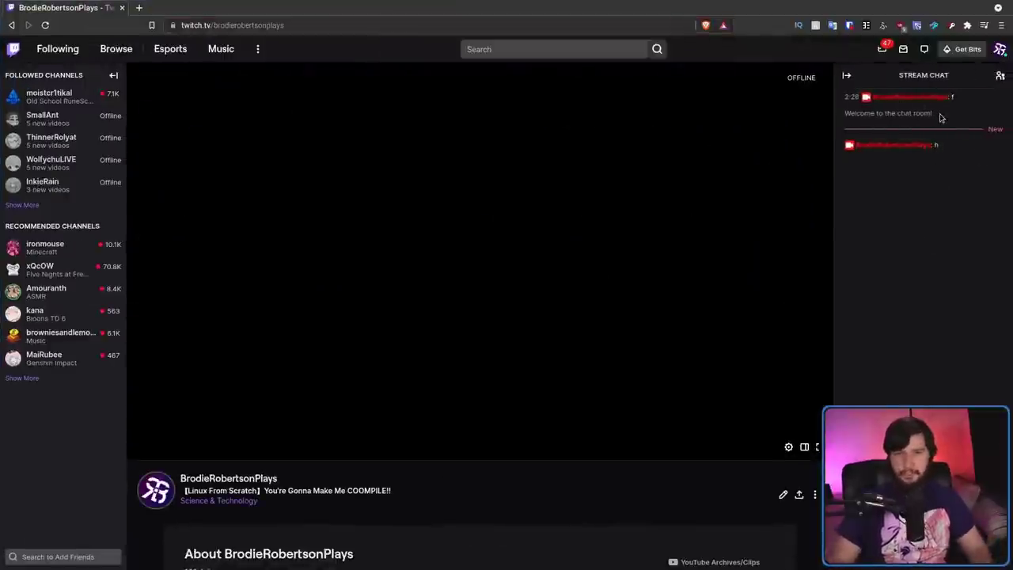
key(alt+Tab)
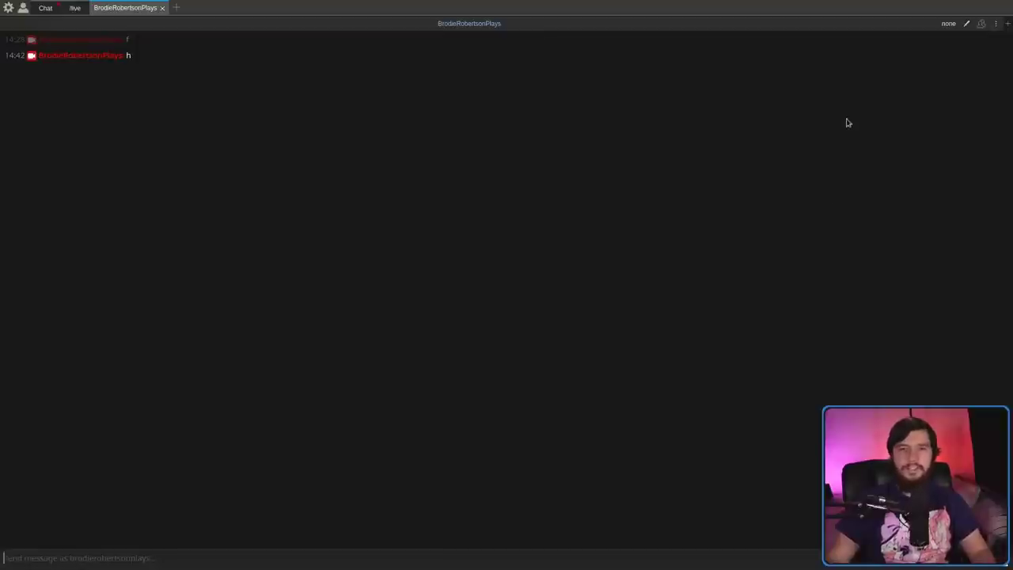
Add a split beside the BrodieRobertsonPlays chat showing the /mentions feed
click(1007, 25)
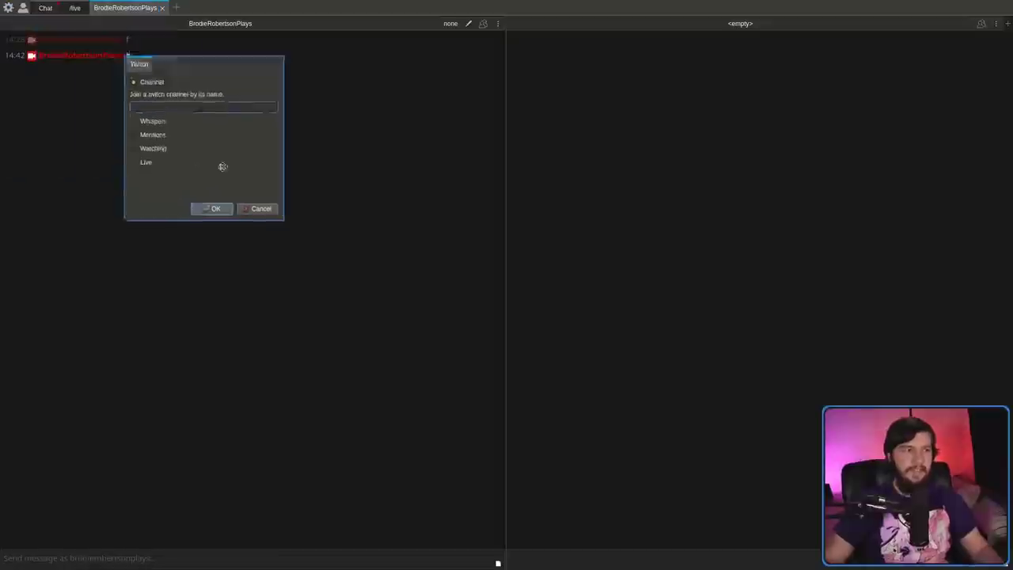
click(196, 151)
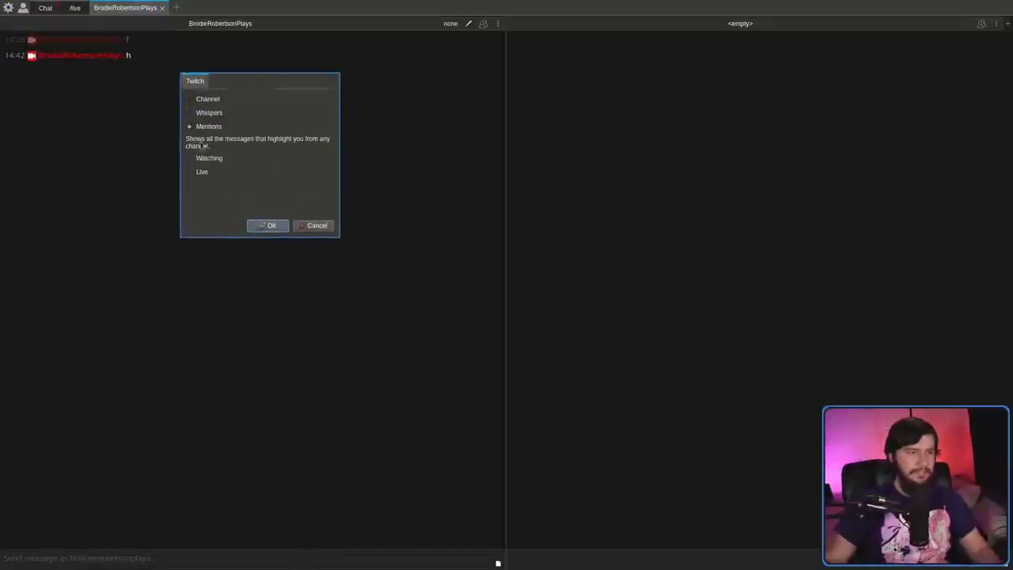
click(272, 227)
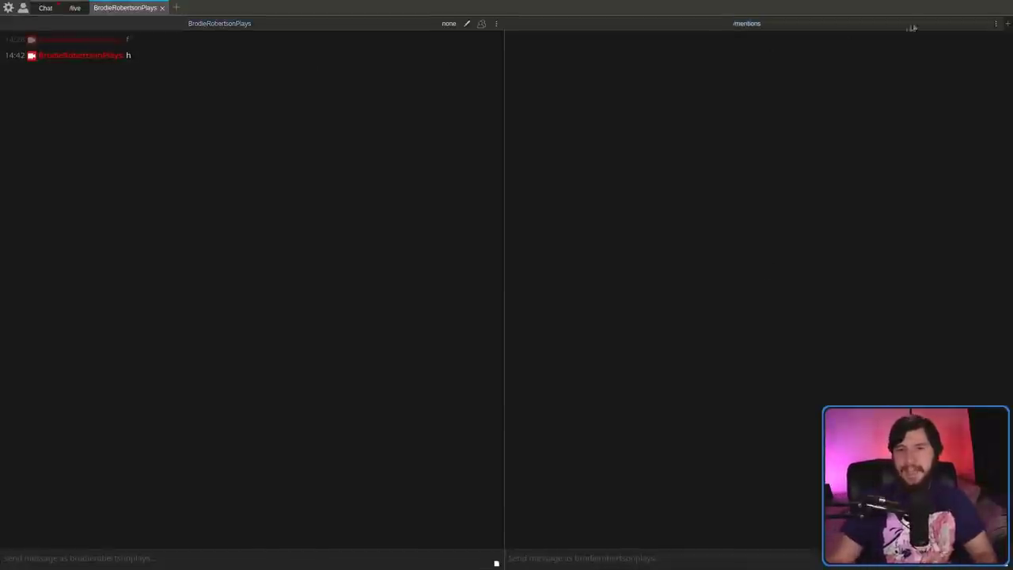
Add a split with no channel and stack it on top of the /mentions split
click(1008, 23)
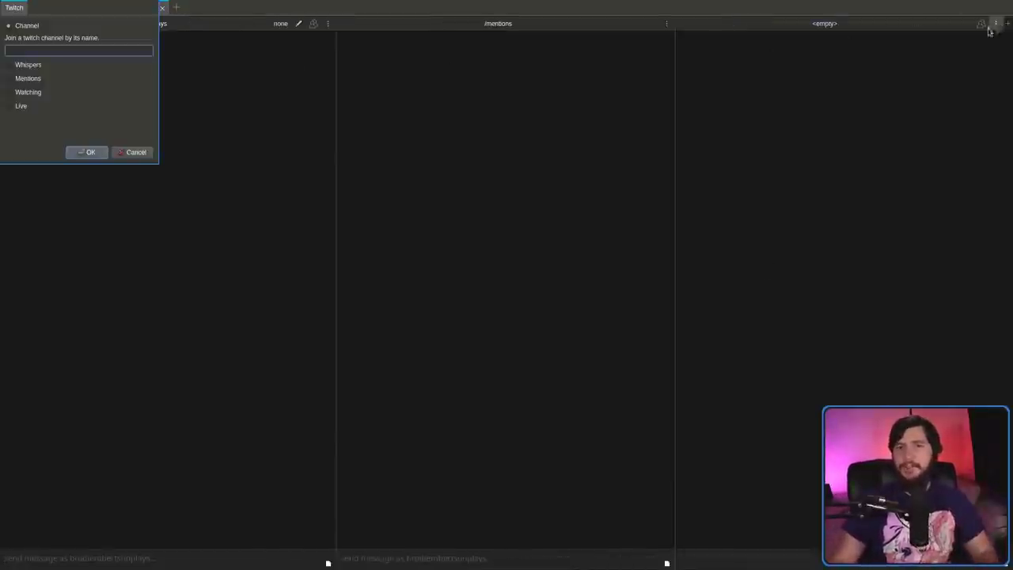
click(90, 153)
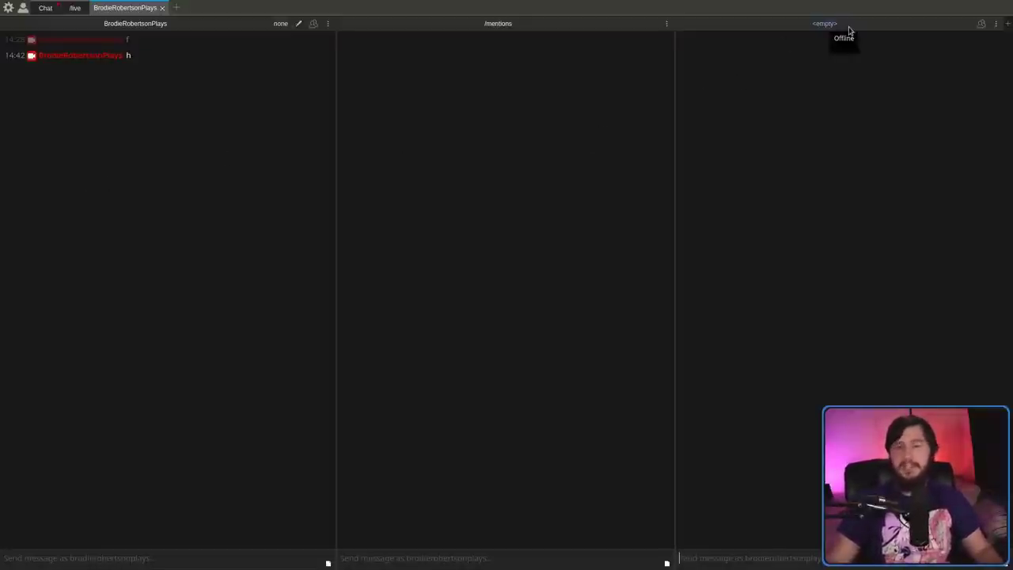
drag(842, 27, 764, 103)
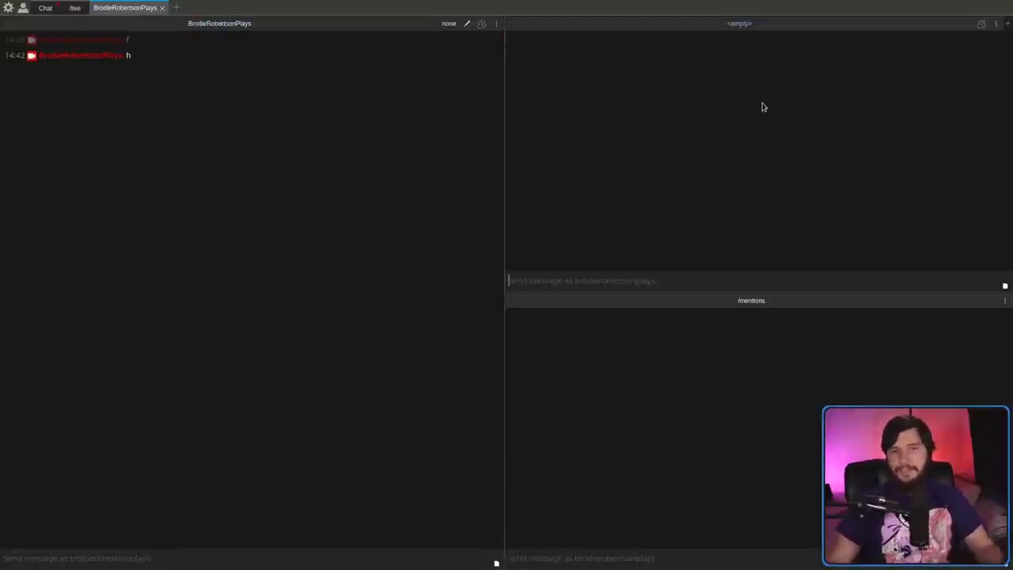
Add another channel-less split and drag it to span the full width along the bottom
click(1008, 29)
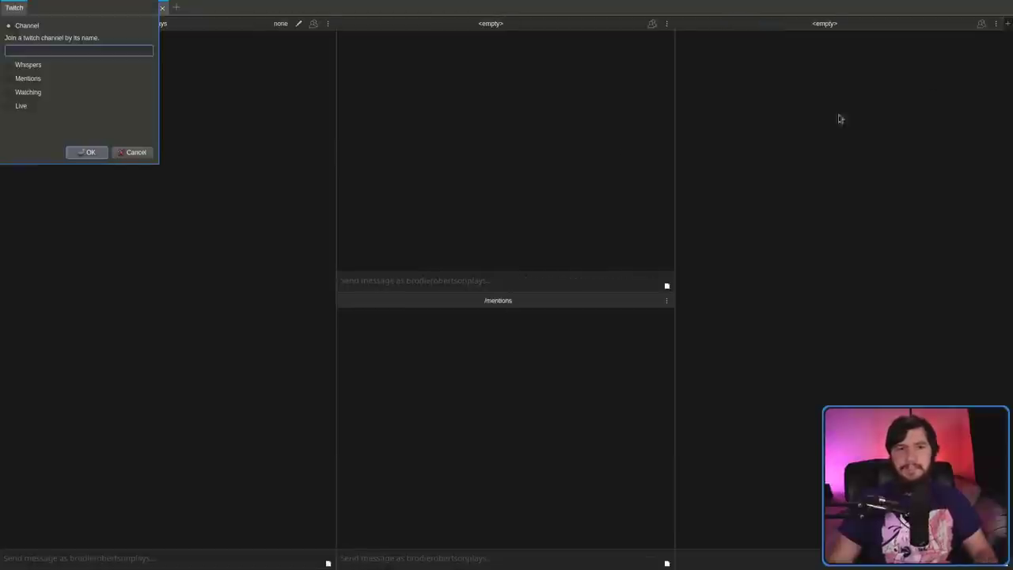
click(99, 154)
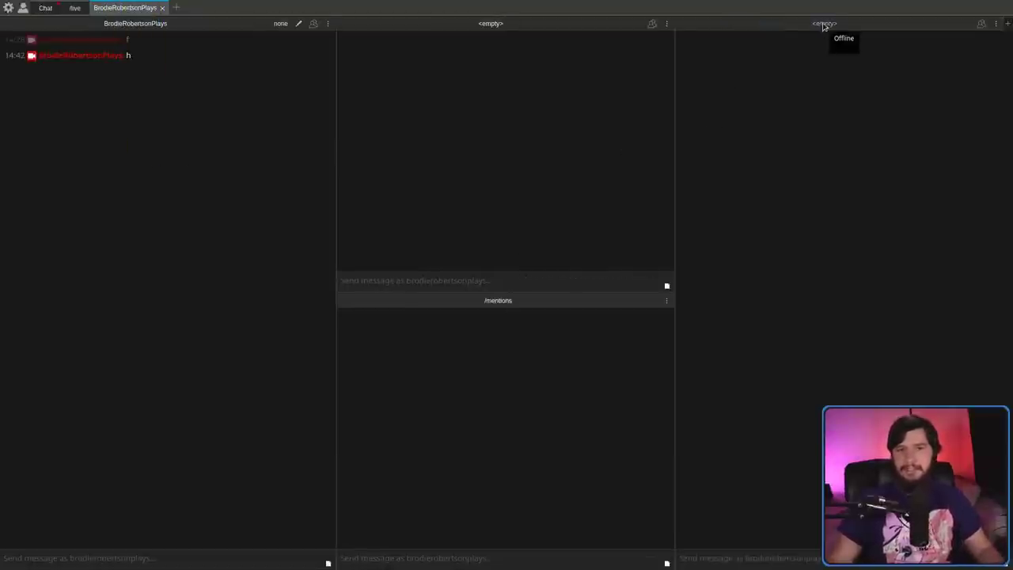
drag(823, 26, 721, 32)
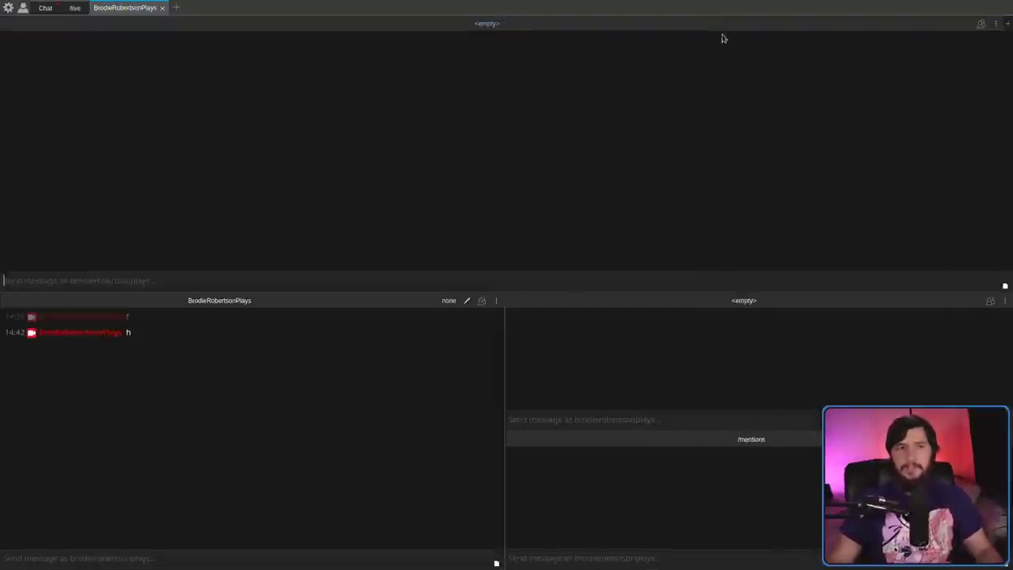
drag(495, 25, 495, 564)
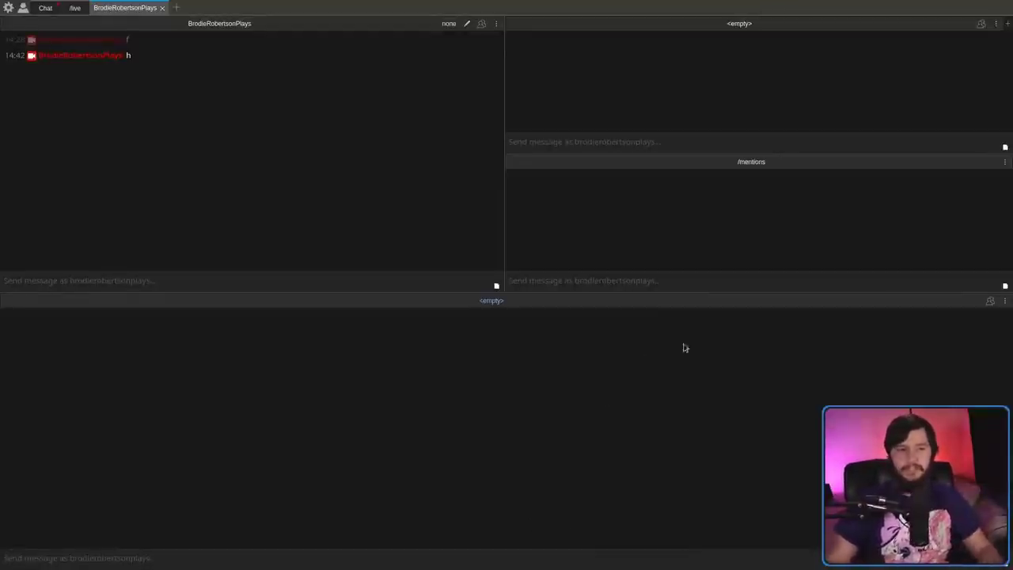
key(ctrl+alt)
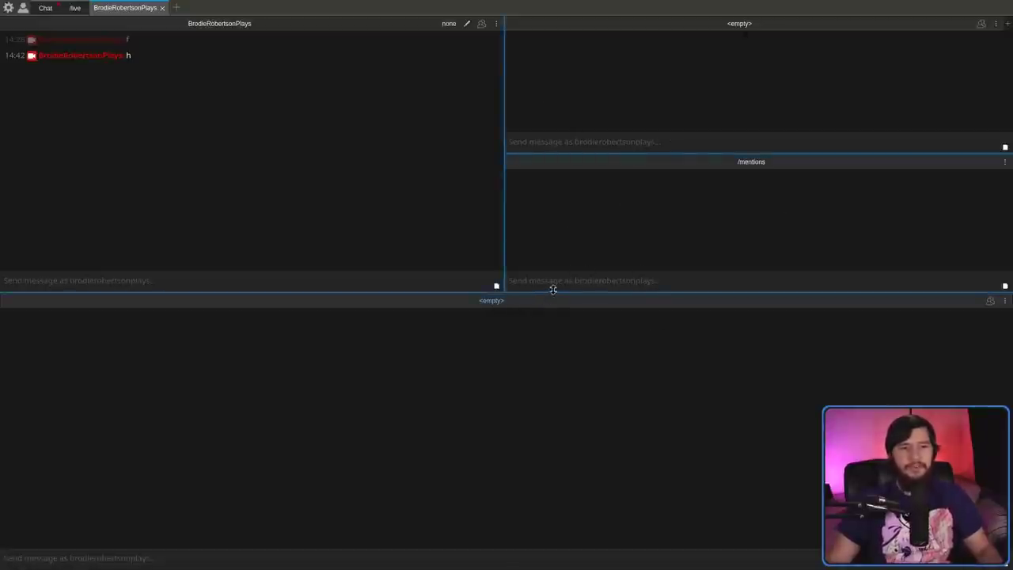
drag(551, 290, 565, 369)
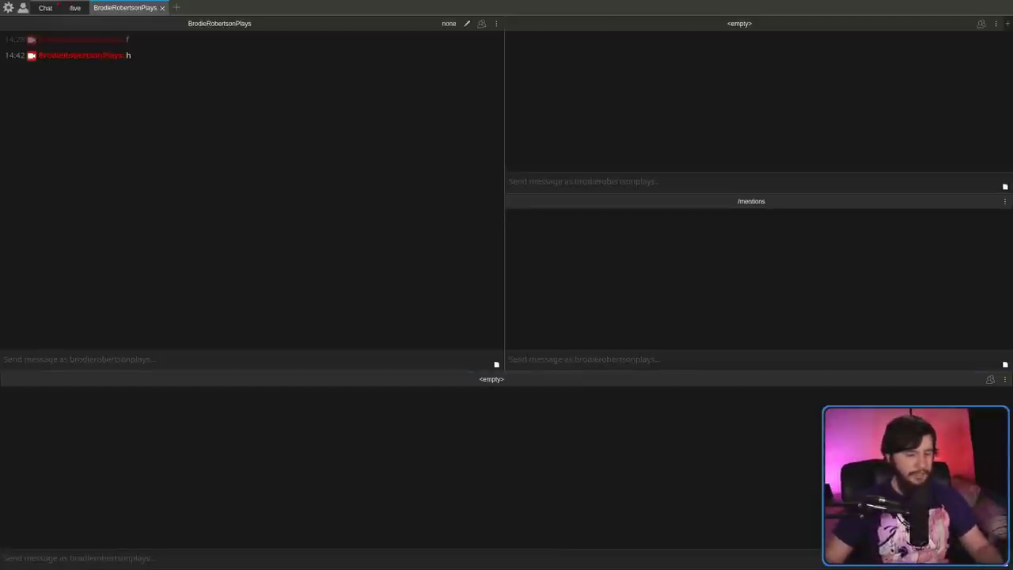
In split-edit mode, insert an empty middle-column split and a second empty split above /mentions
key(ctrl+alt)
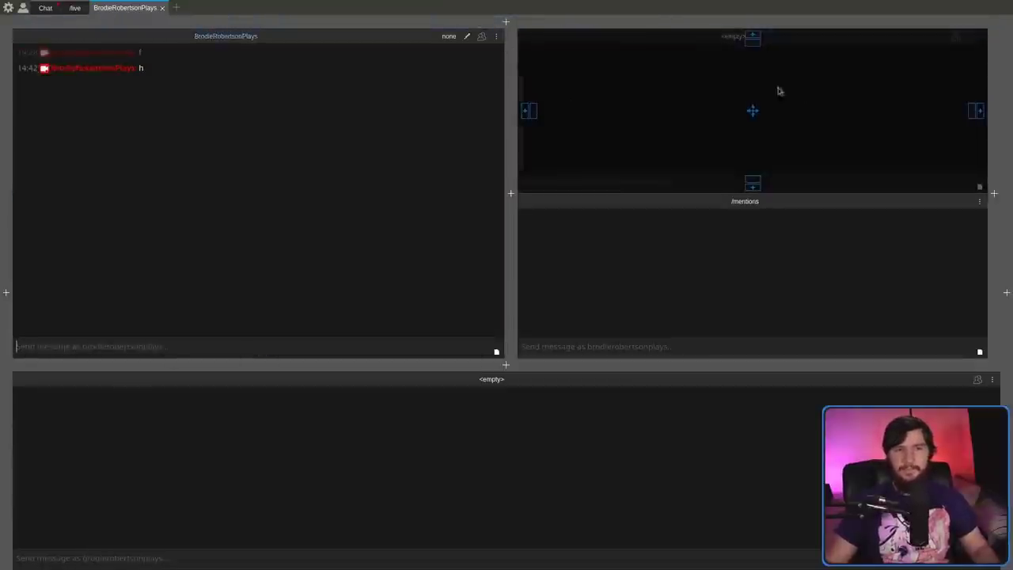
drag(753, 110, 784, 106)
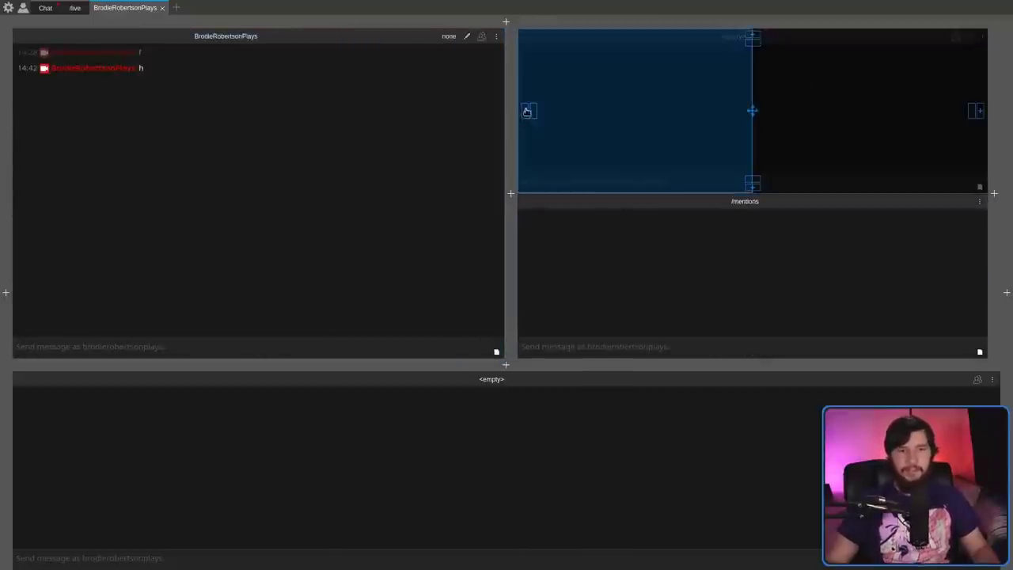
click(525, 115)
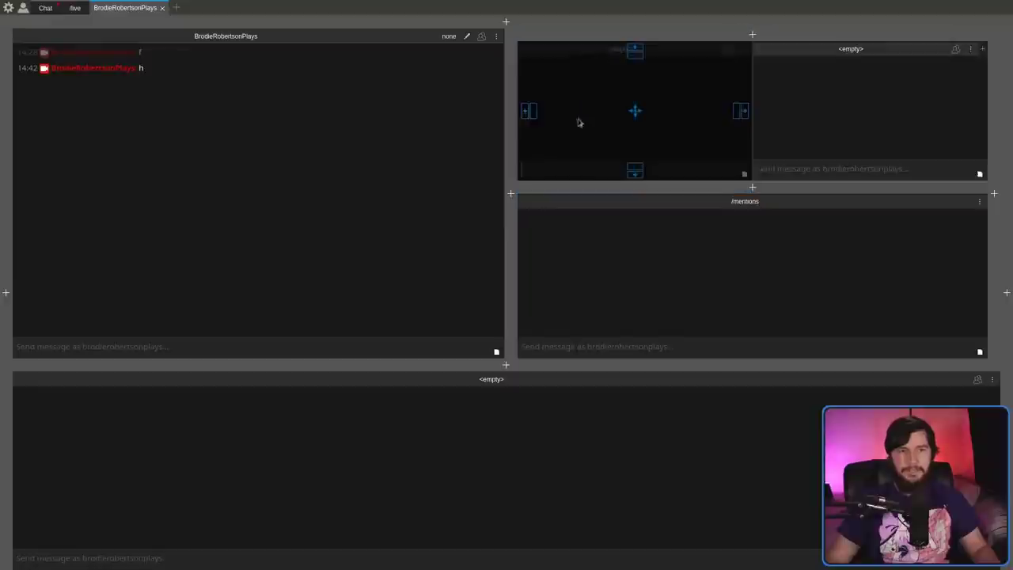
click(510, 195)
key(ctrl+alt)
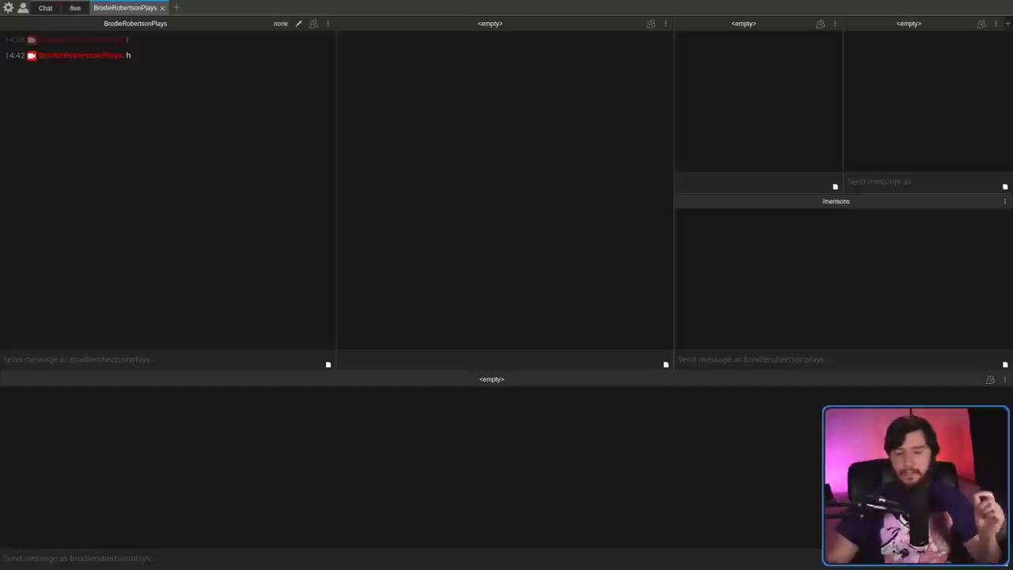
mouse_move(207, 26)
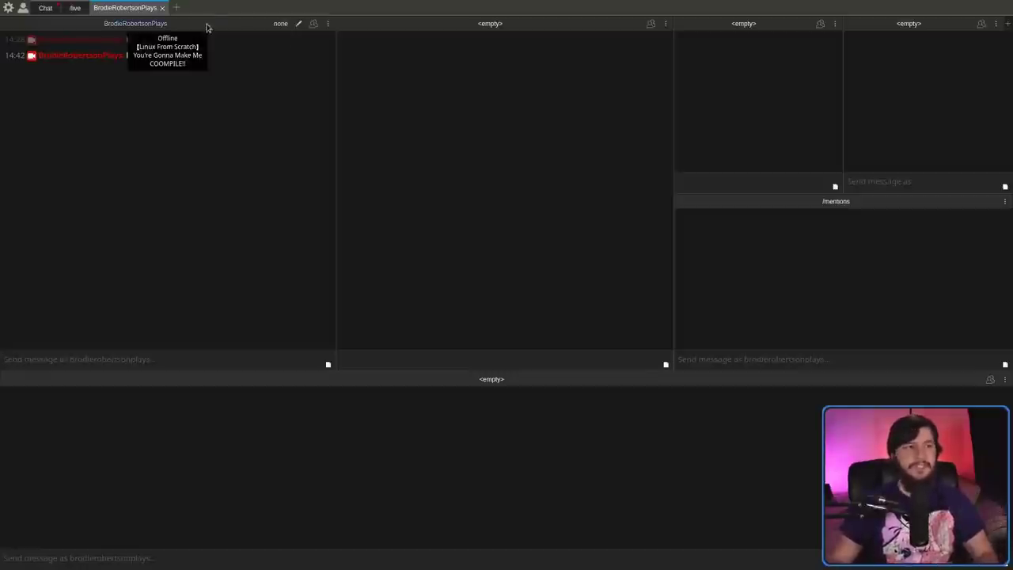
double_click(237, 28)
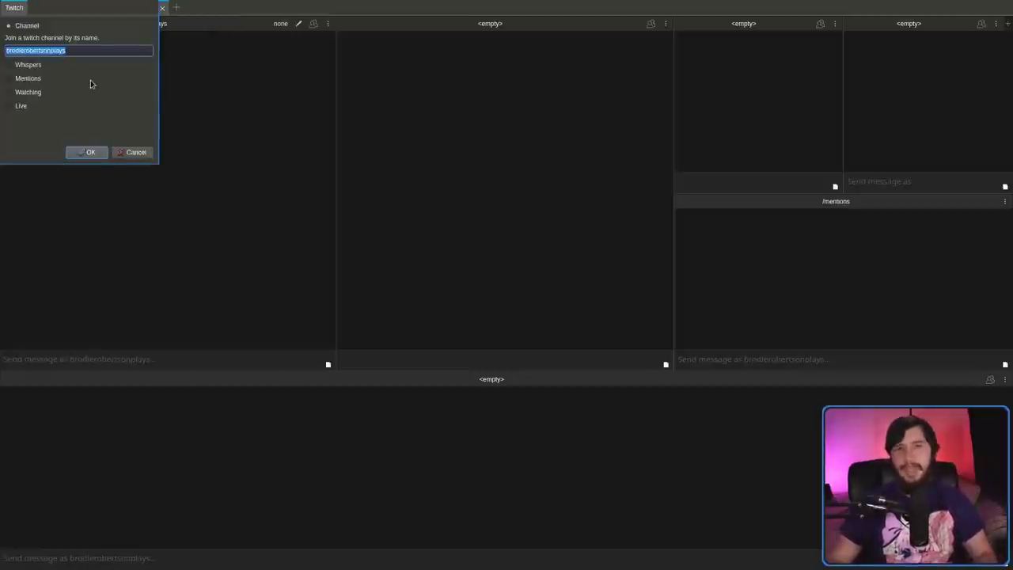
click(133, 154)
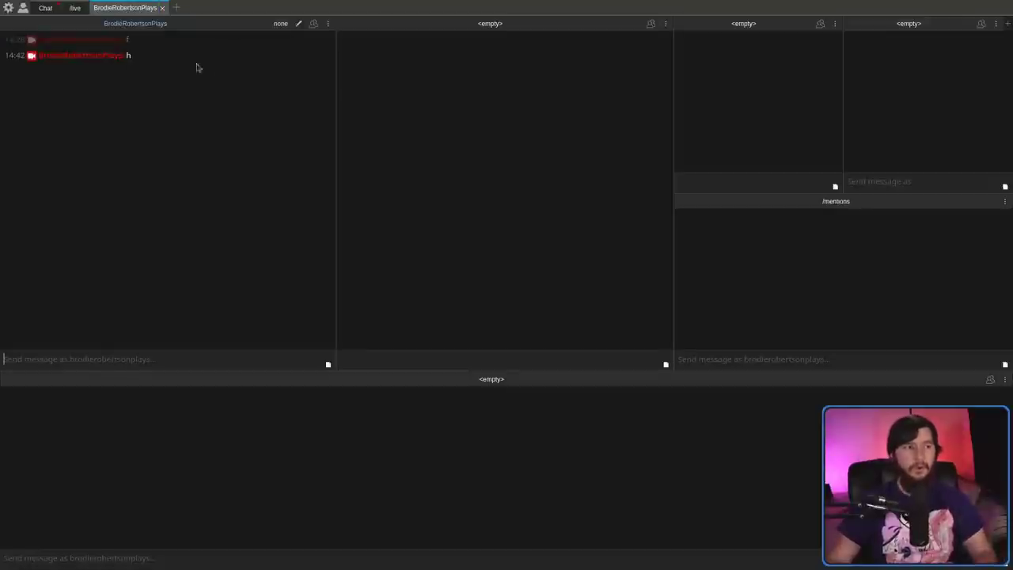
right_click(225, 25)
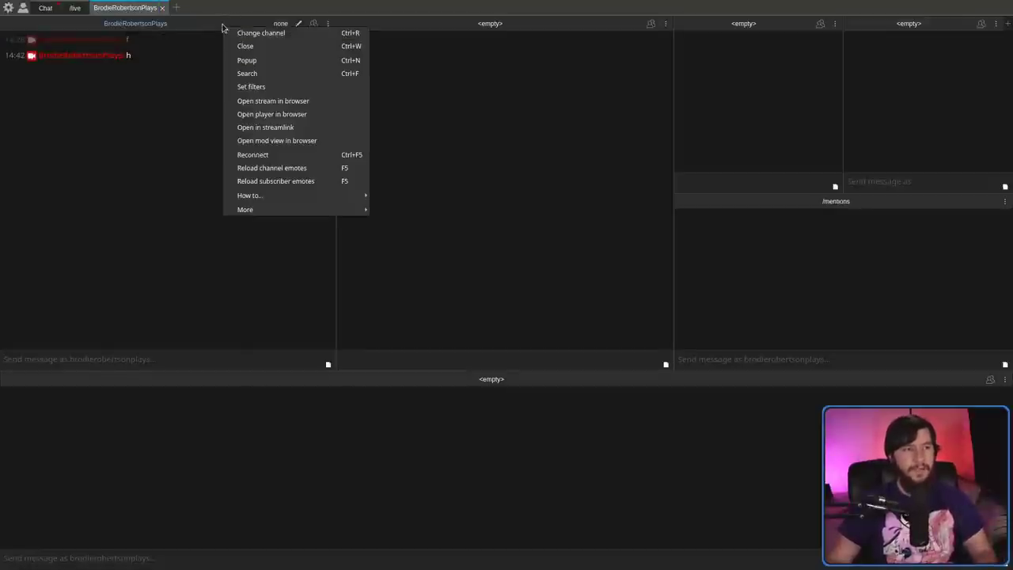
click(307, 36)
click(135, 151)
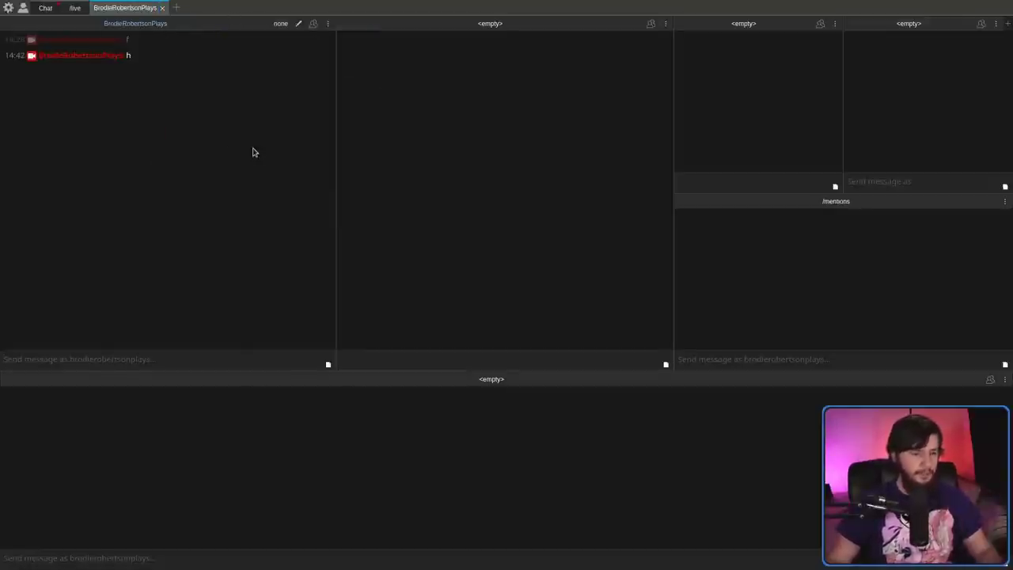
Focus the empty middle split and dismiss its Ctrl+R channel picker without changes
click(525, 118)
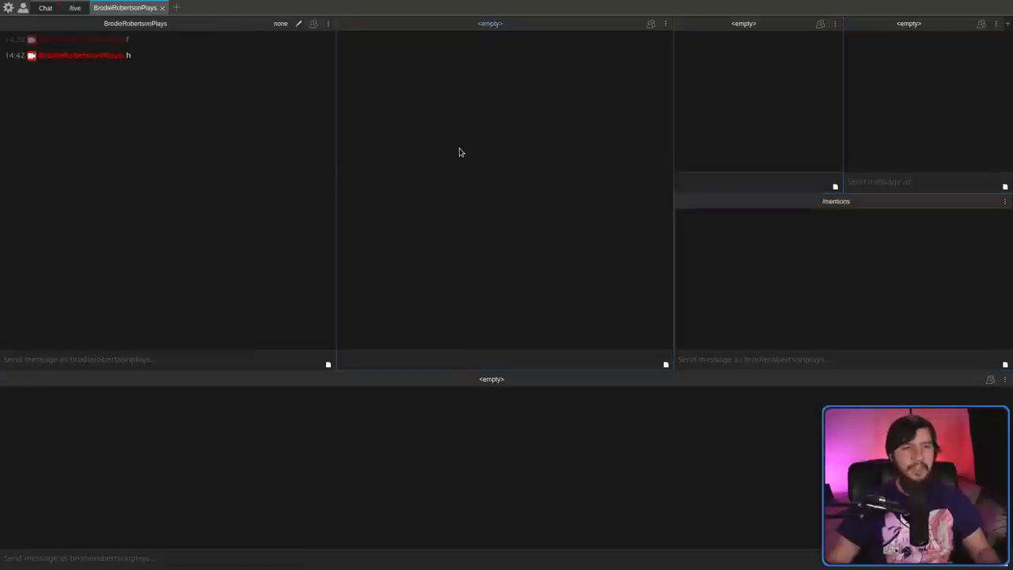
key(ctrl+r)
key(Escape)
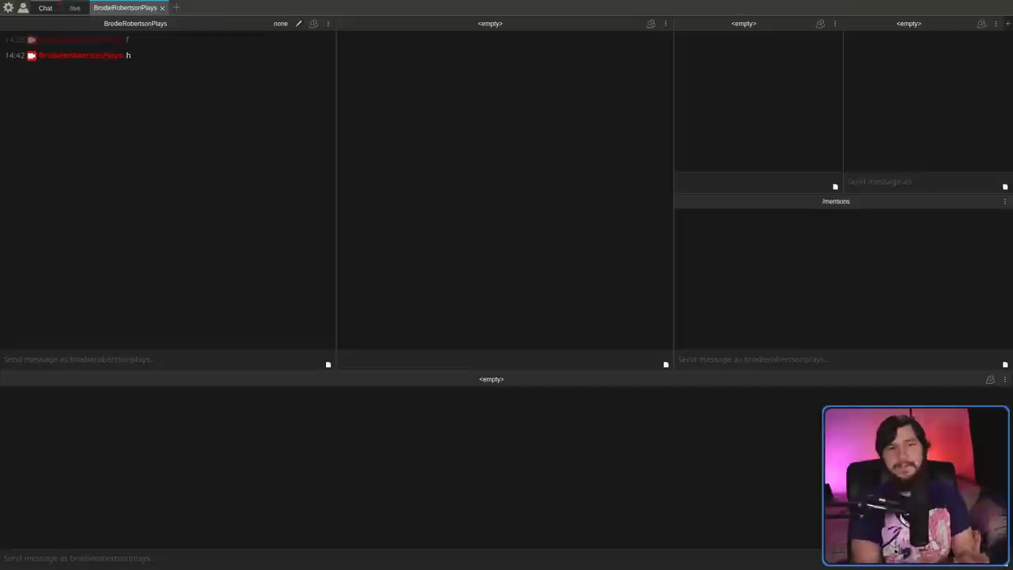
Look through the Chat and BrodieRobertsonPlays tabs, ending on /live showing moistcr1tikal live
click(42, 8)
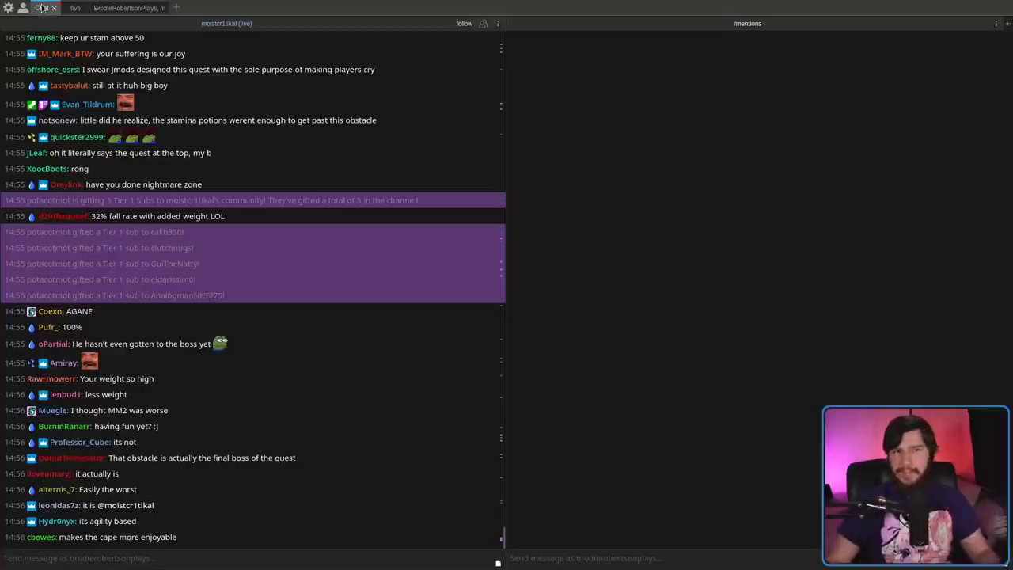
mouse_move(44, 21)
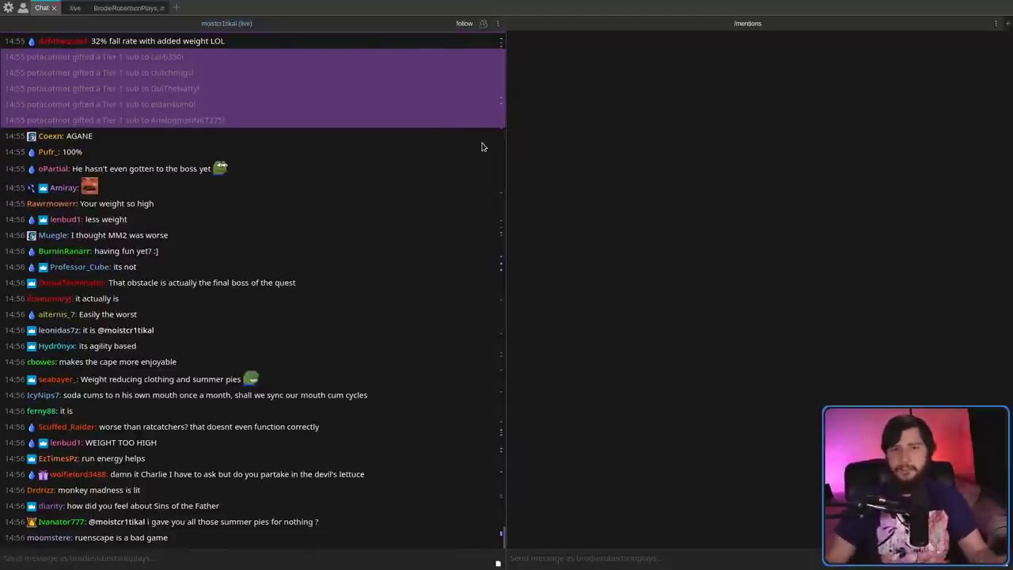
click(131, 8)
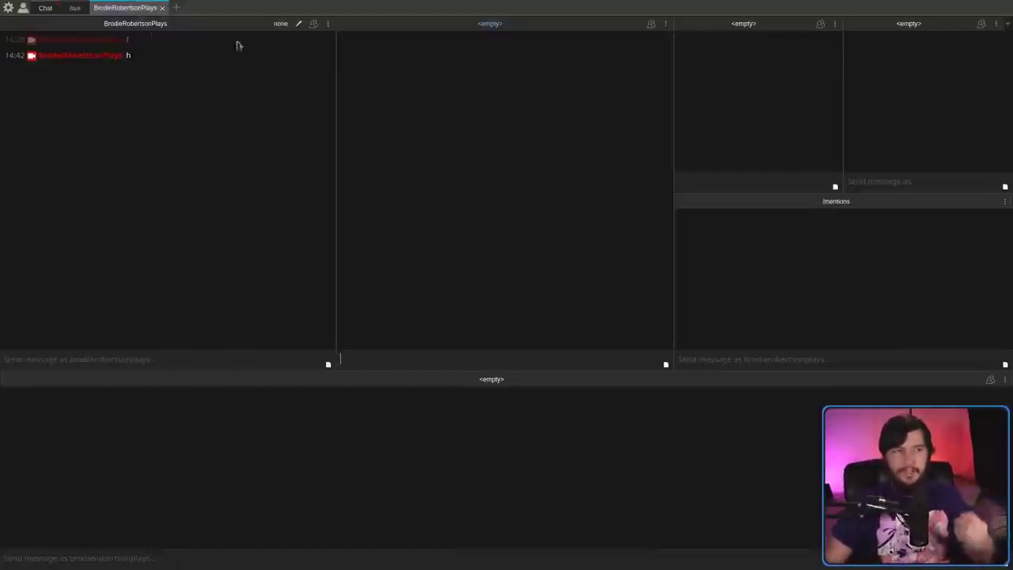
click(41, 8)
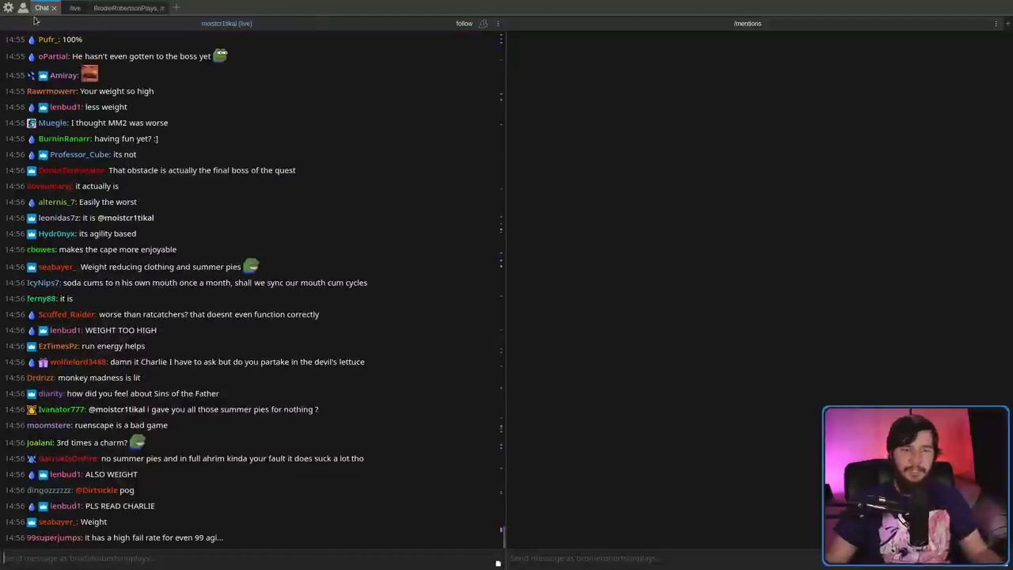
click(68, 7)
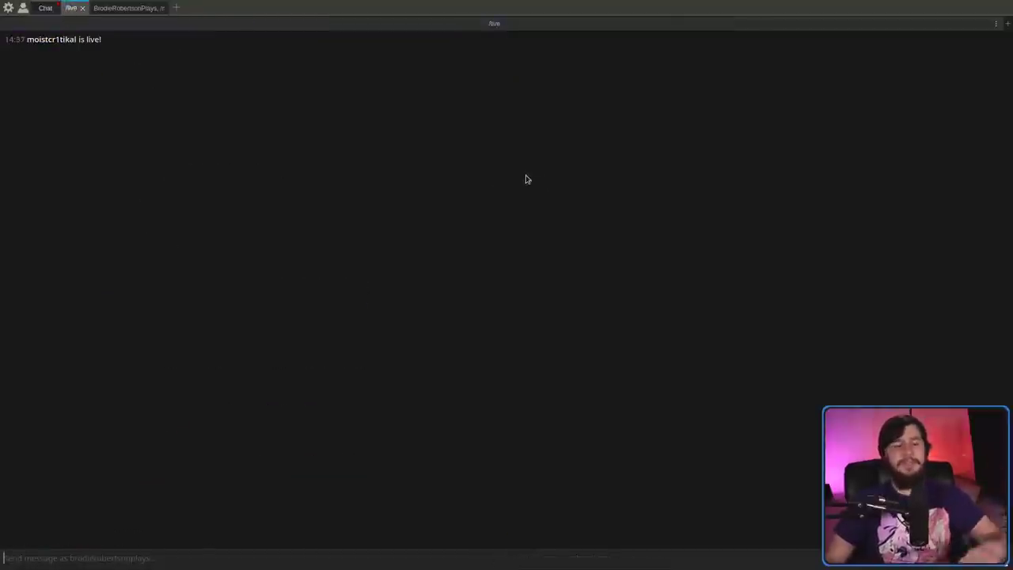
Un-fullscreen the Chatterino window with Super+F so the desktop bar shows
key(super+f)
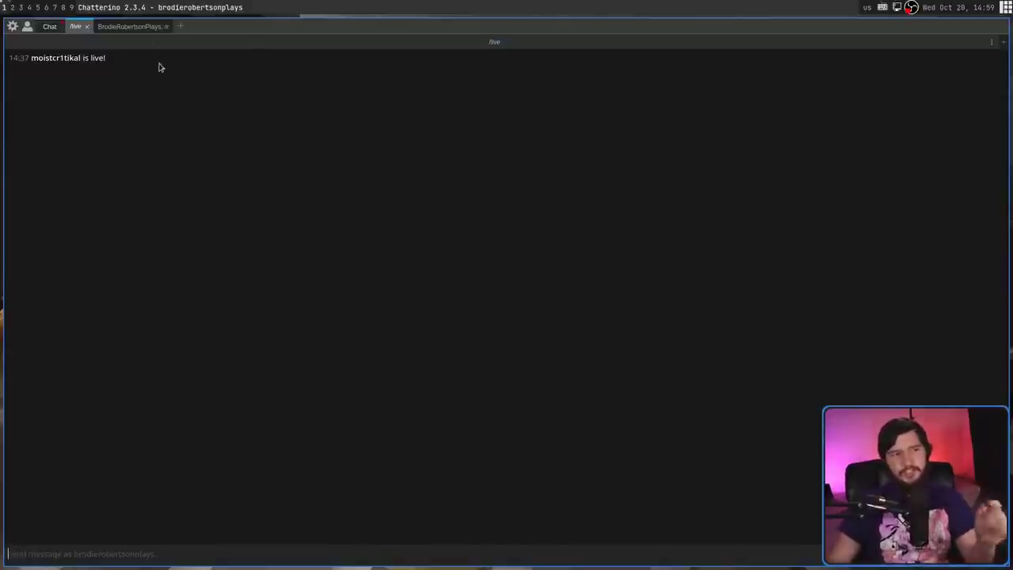
Rename the third tab to 'BrodieRobertsonPlays', then go to the Chat tab with moistcr1tikal's chat
right_click(129, 26)
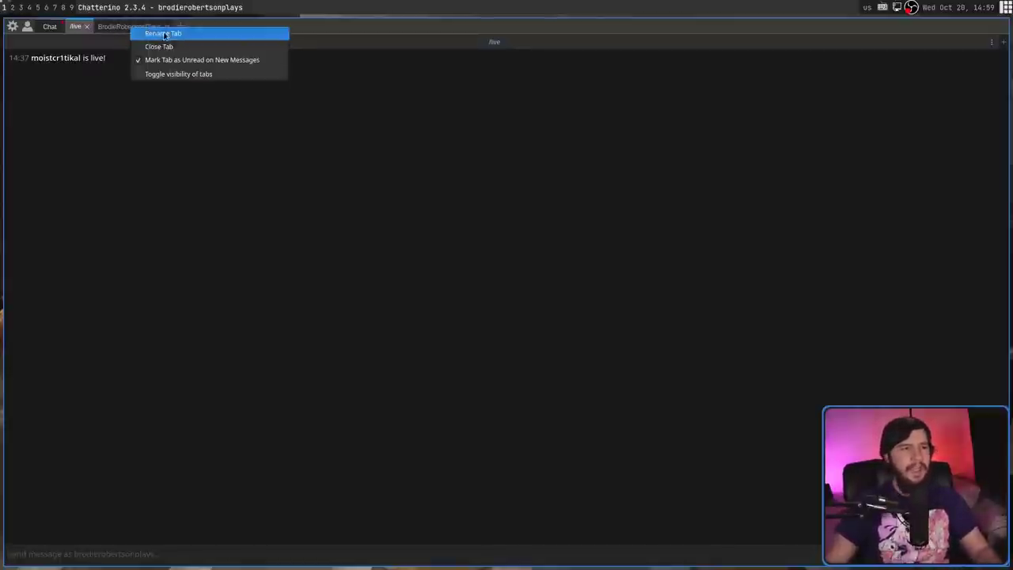
click(165, 34)
text(Br)
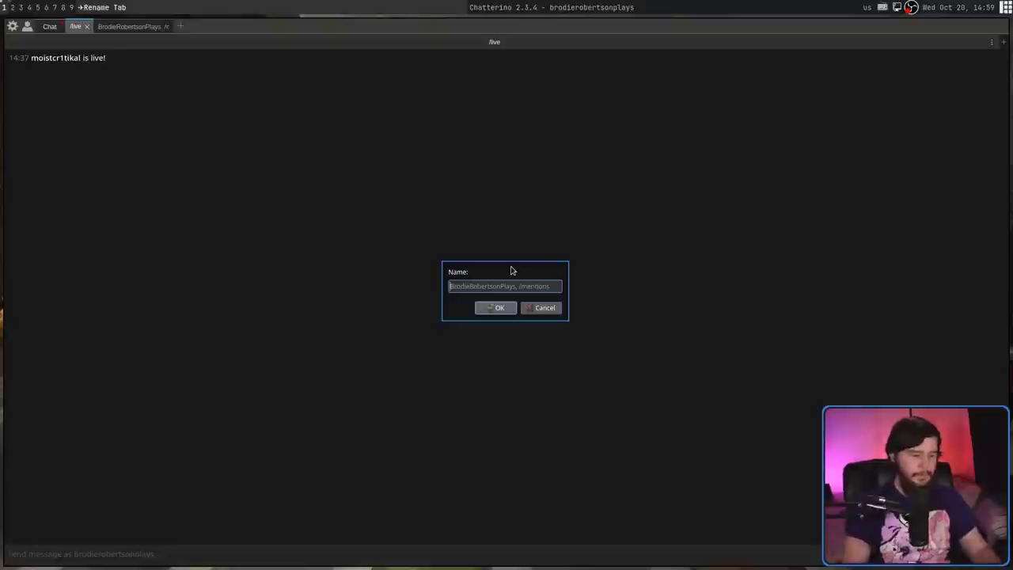
text(odieRobertsonPlays)
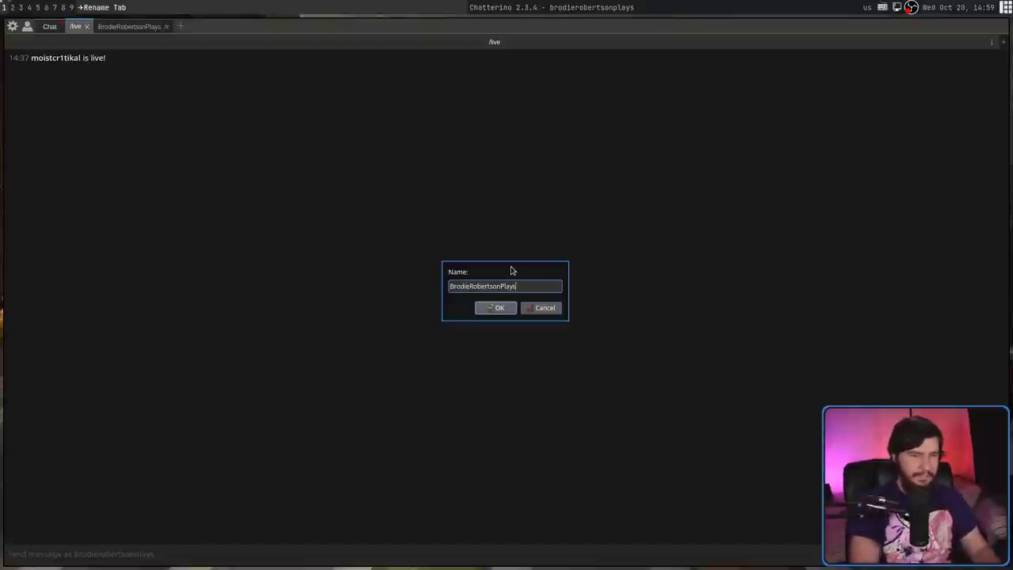
key(Return)
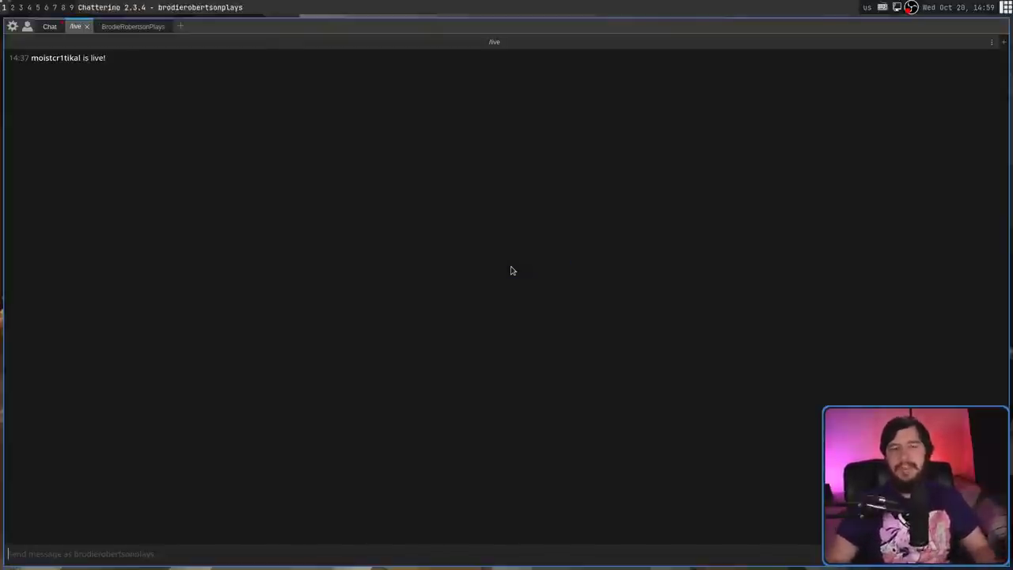
click(511, 271)
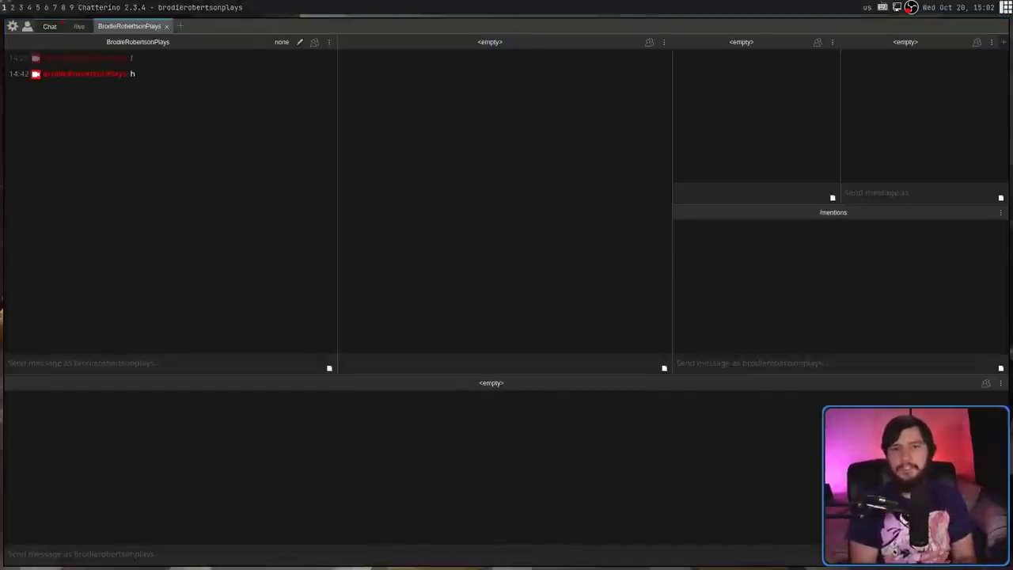
click(46, 29)
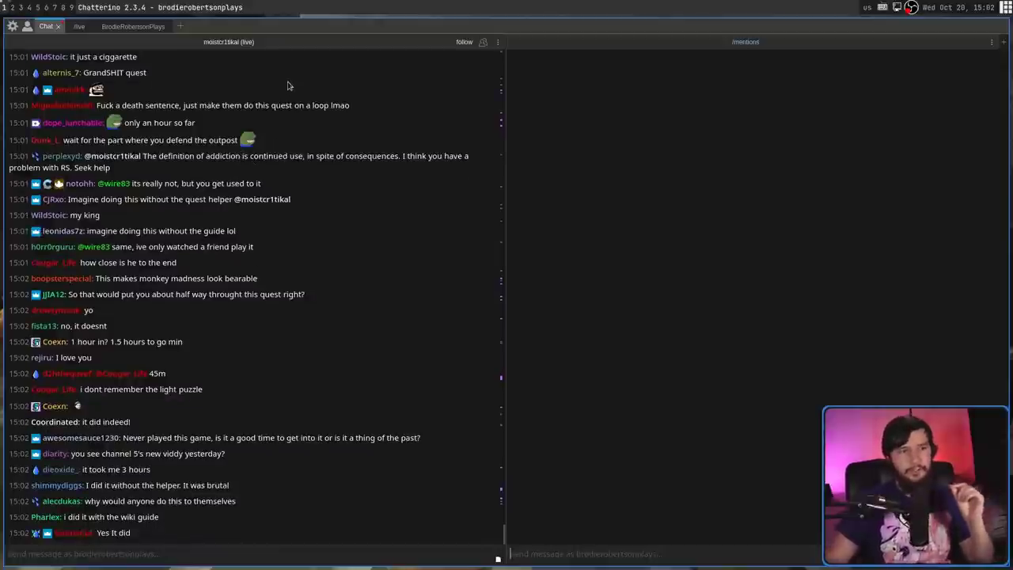
right_click(250, 44)
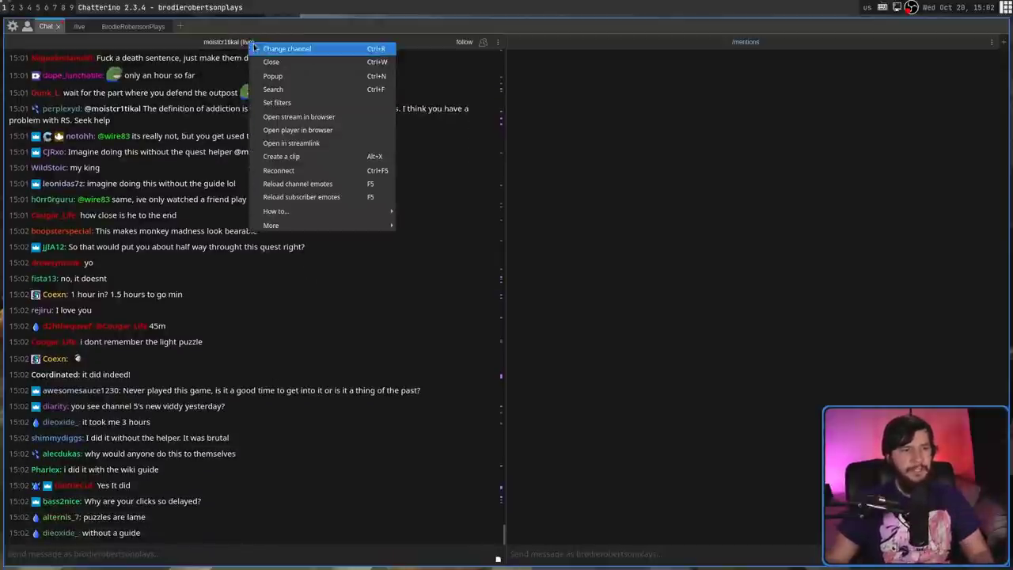
click(340, 116)
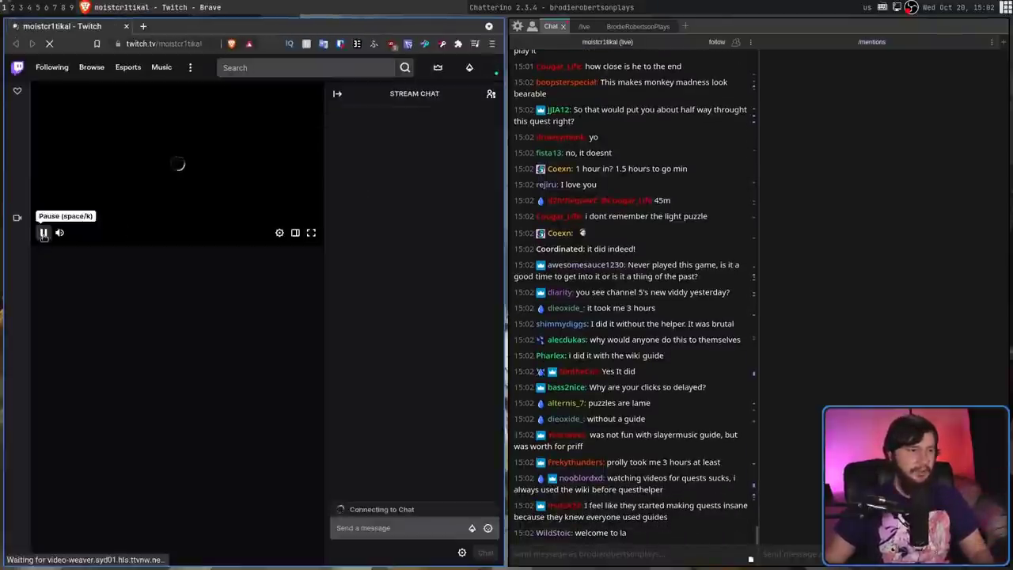
click(44, 232)
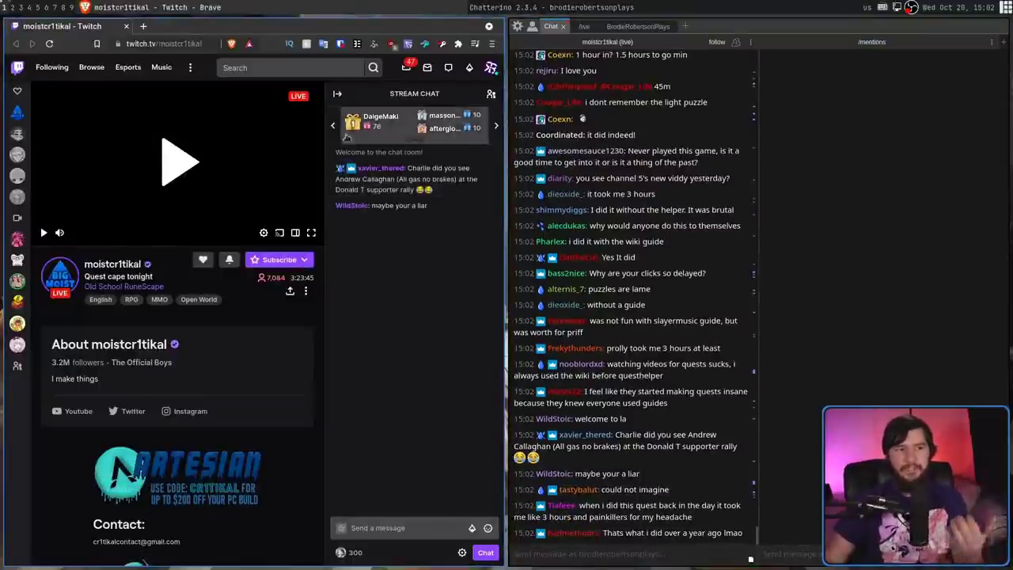
click(127, 28)
click(207, 40)
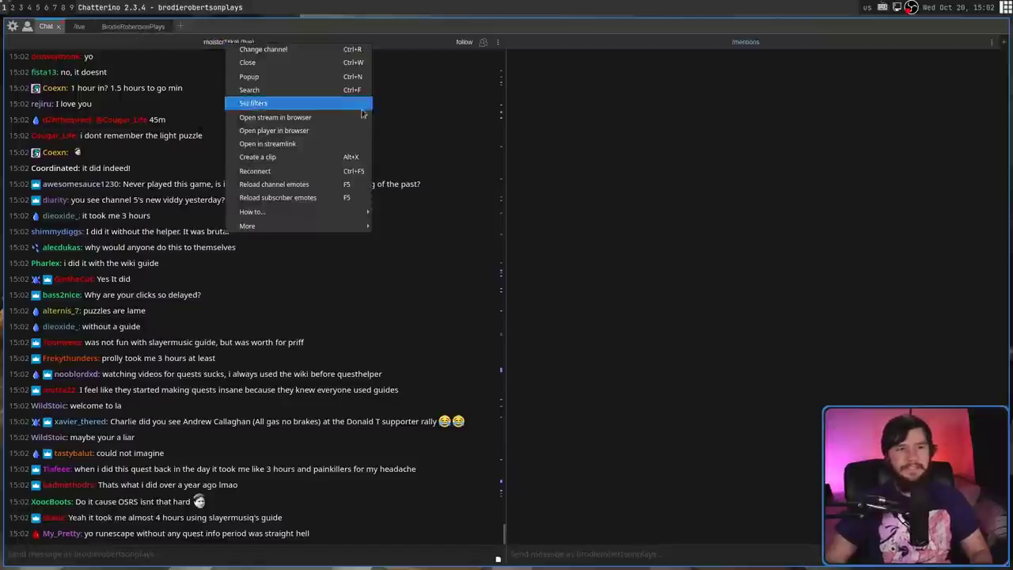
click(312, 134)
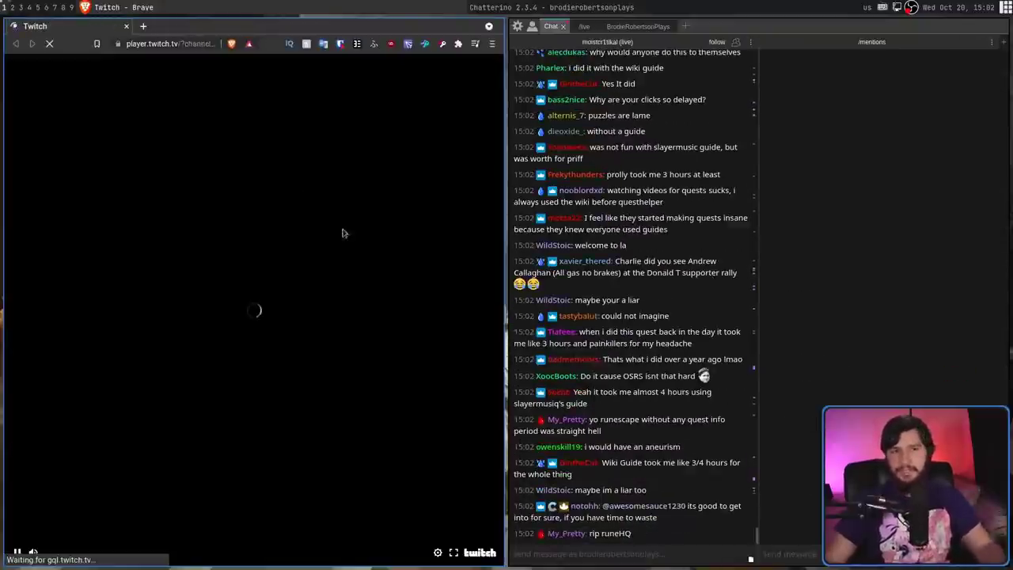
click(17, 552)
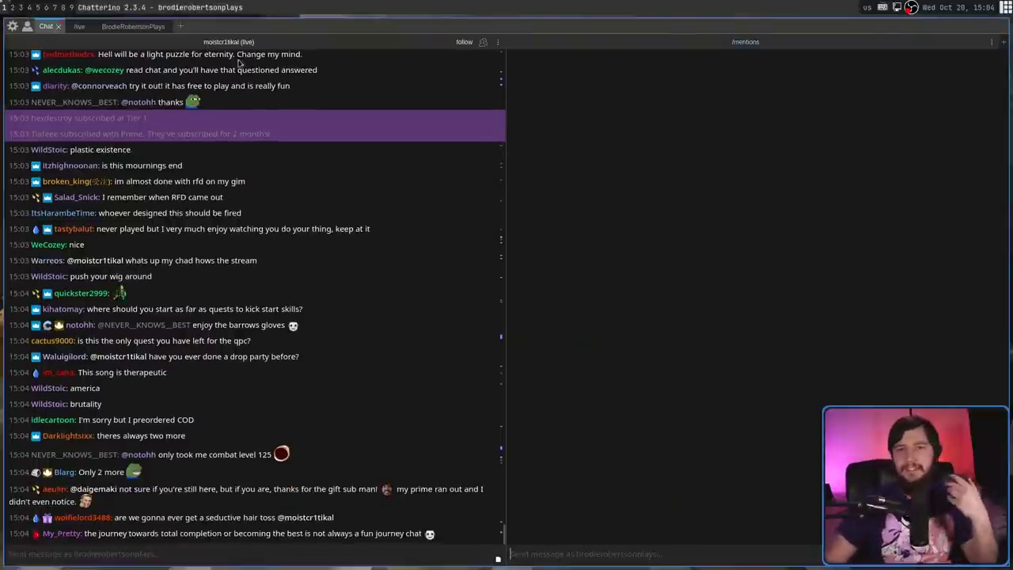
right_click(291, 42)
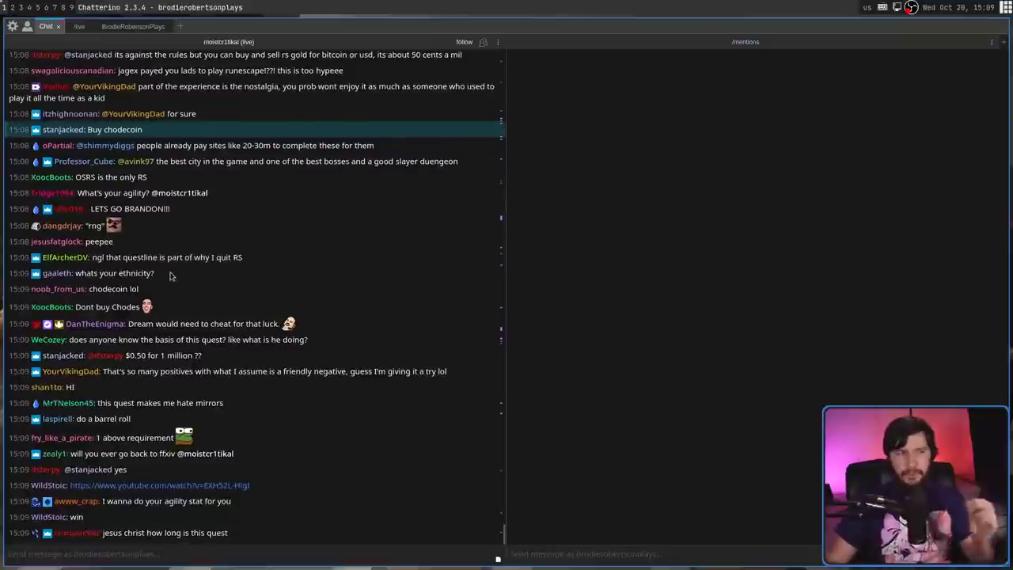
scroll(174, 275, up, 8)
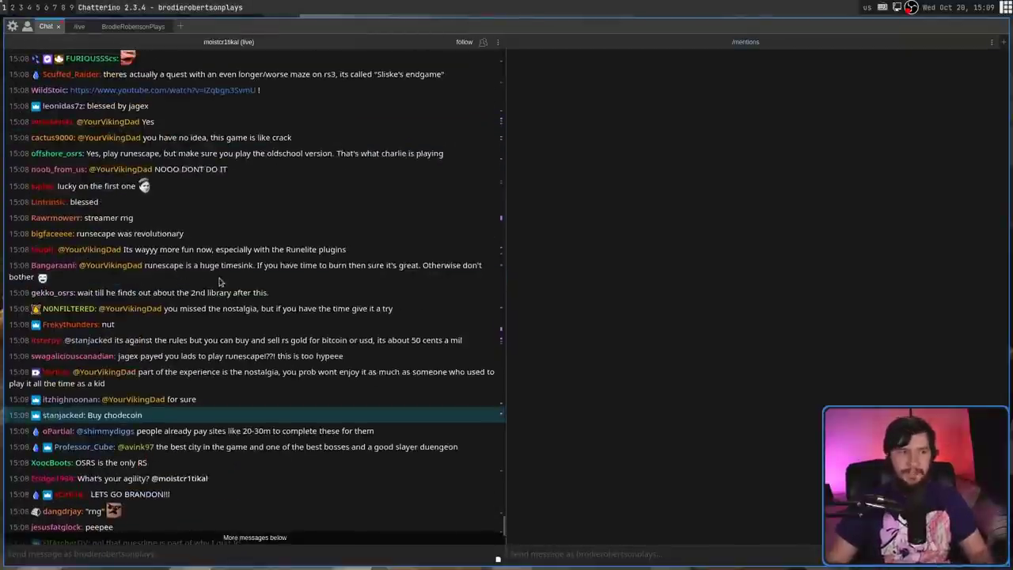
scroll(199, 226, up, 2)
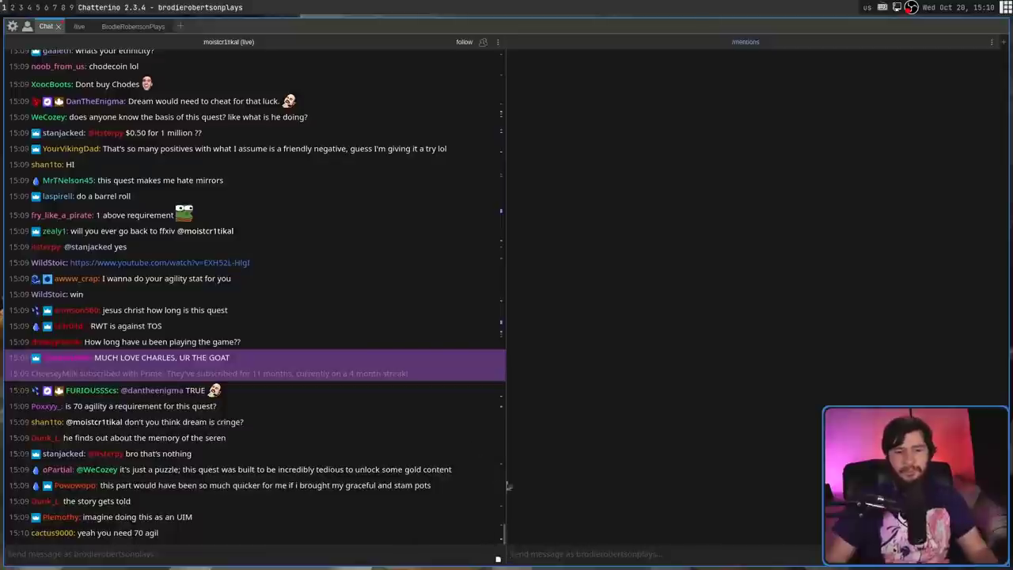
click(498, 559)
drag(736, 221, 585, 208)
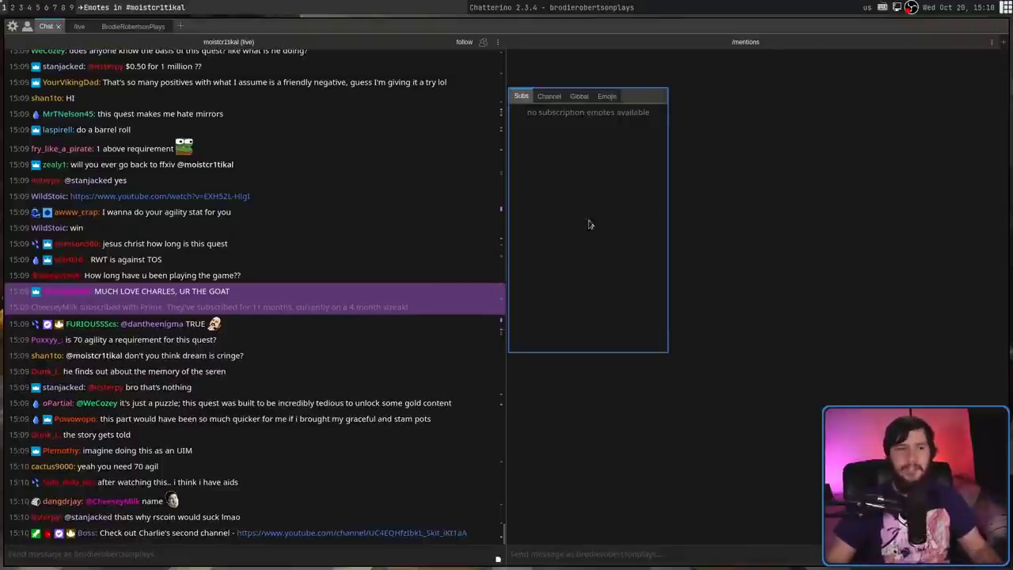
click(546, 99)
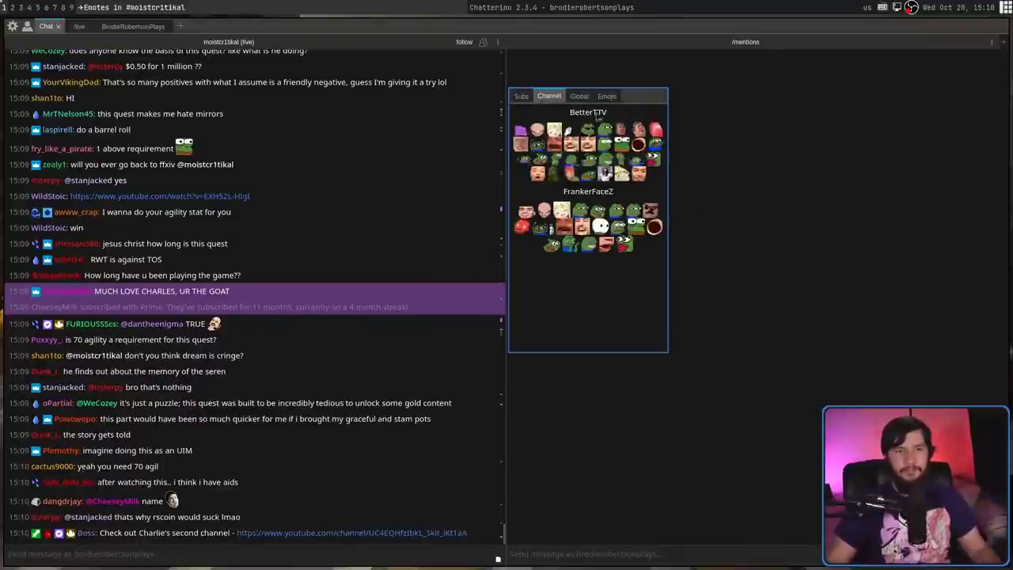
click(573, 96)
scroll(601, 107, down, 10)
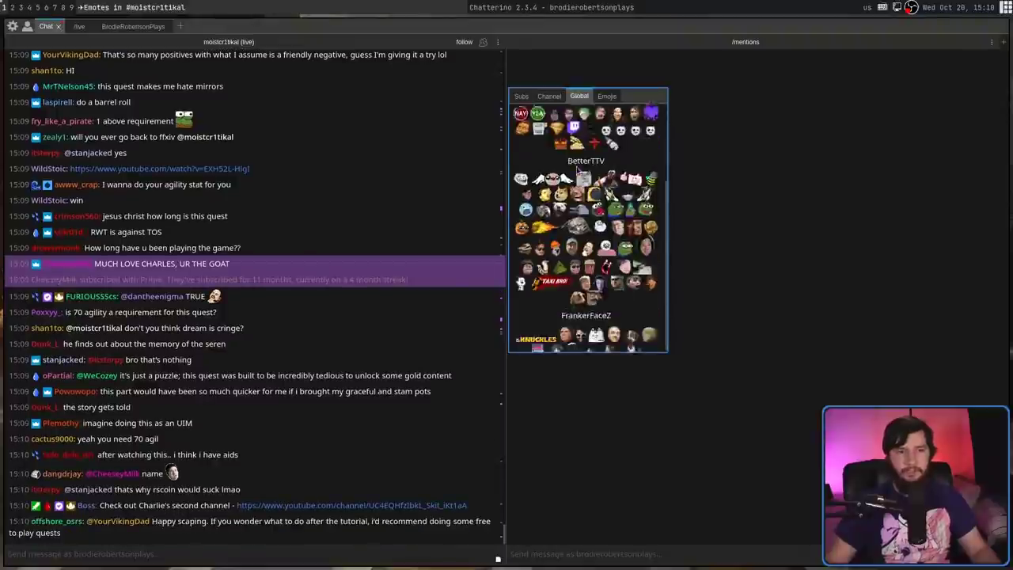
click(606, 96)
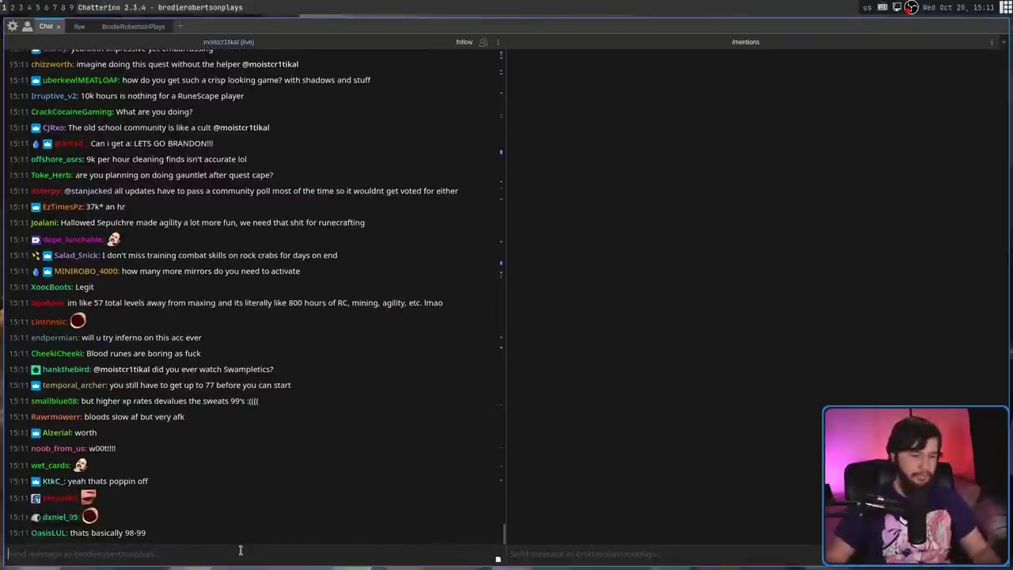
text(:)
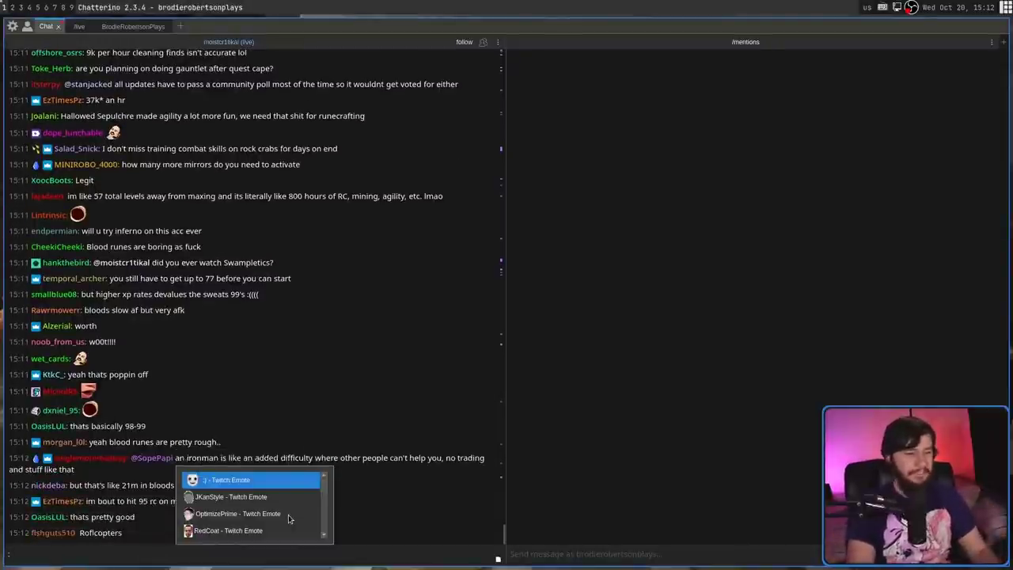
text(pog)
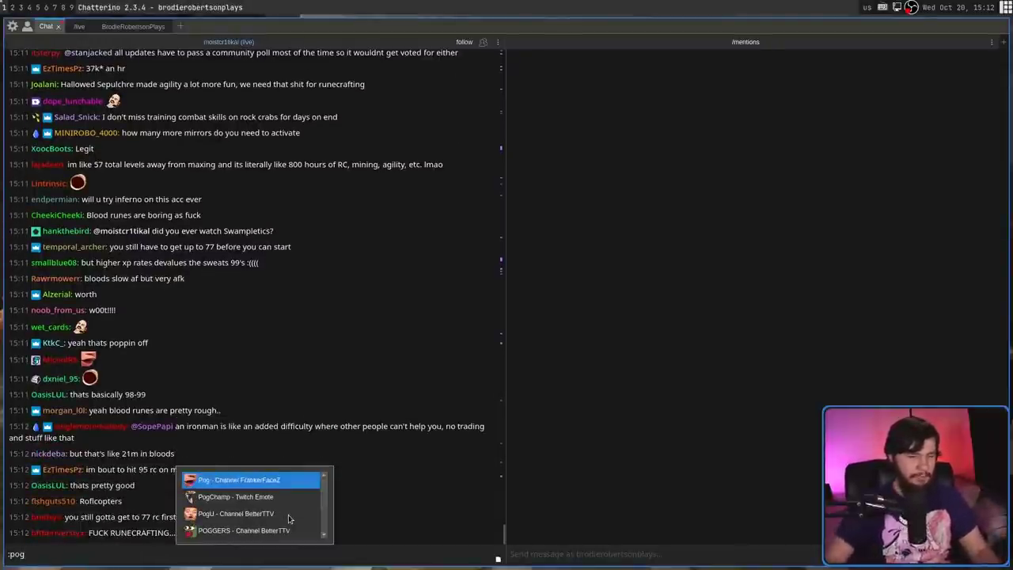
click(213, 484)
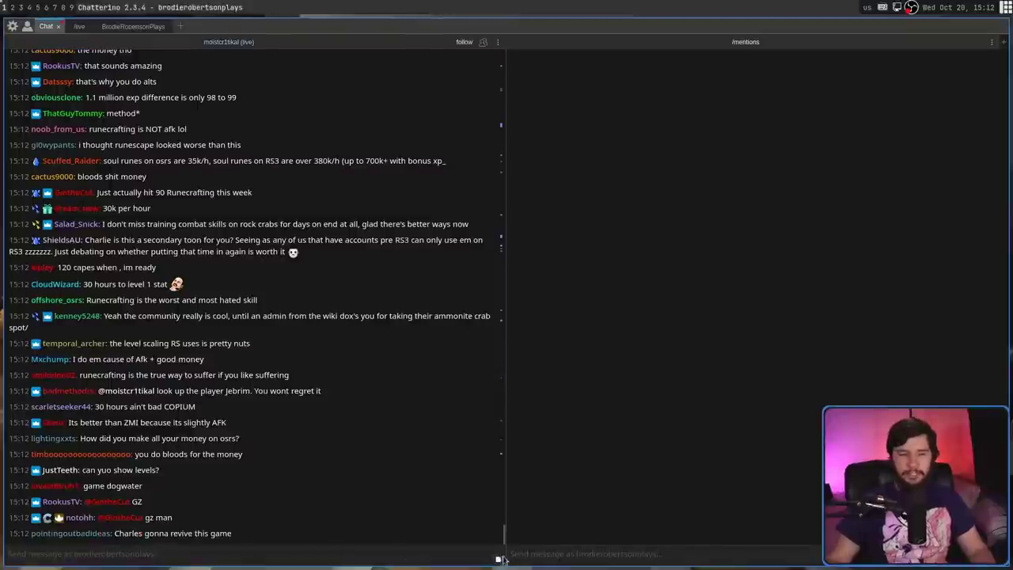
click(498, 559)
click(896, 96)
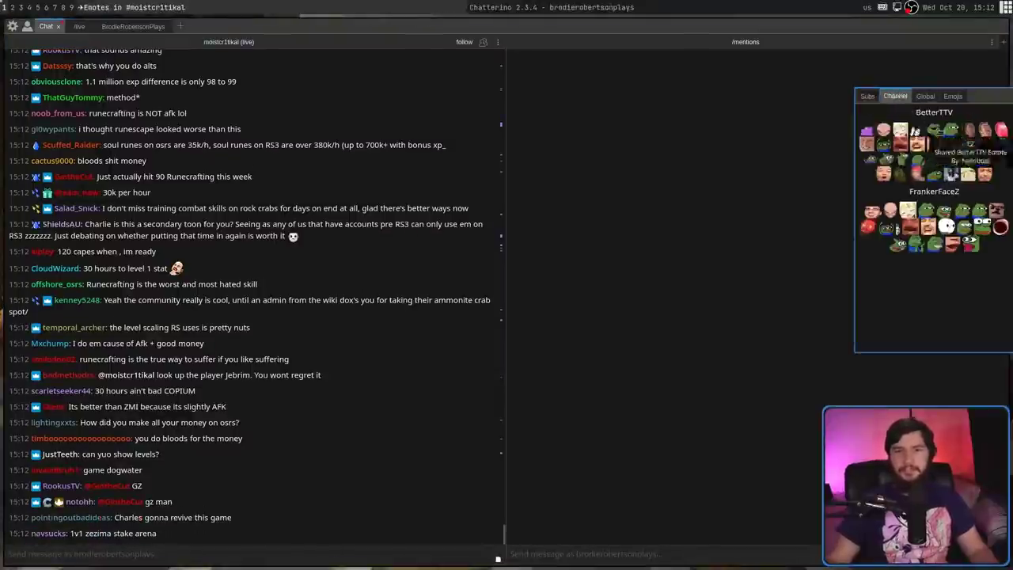
drag(897, 97, 609, 90)
mouse_move(690, 141)
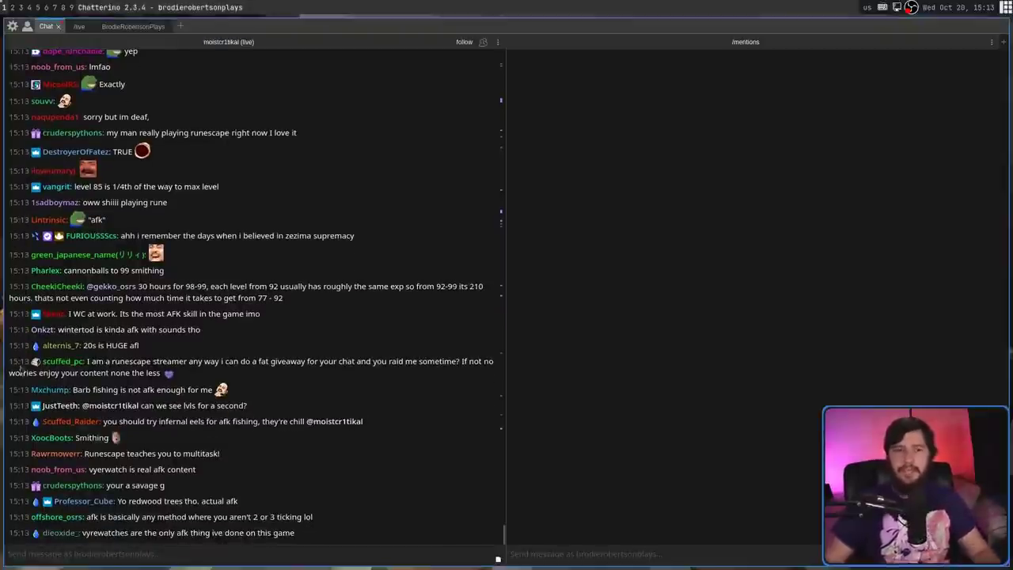
click(181, 559)
text(@)
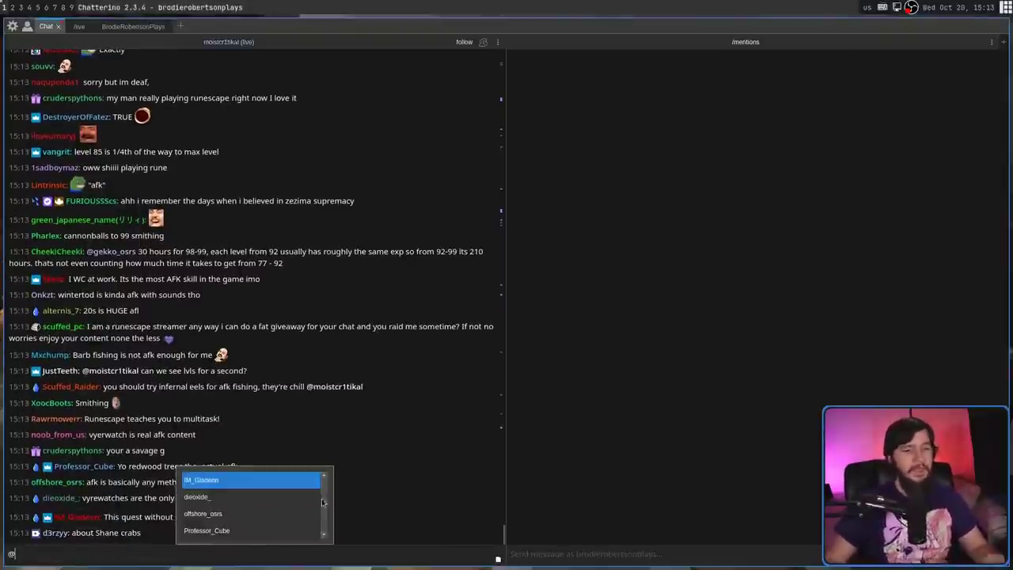
scroll(326, 491, down, 5)
scroll(323, 494, down, 4)
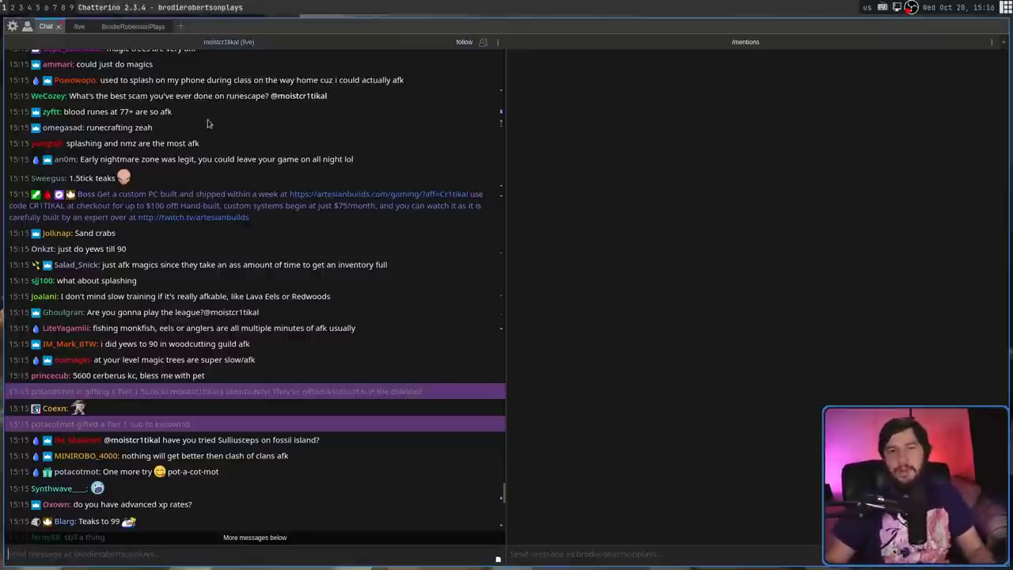
Review the Ignores page's Messages and Users tabs, then go to the Highlights page
click(12, 26)
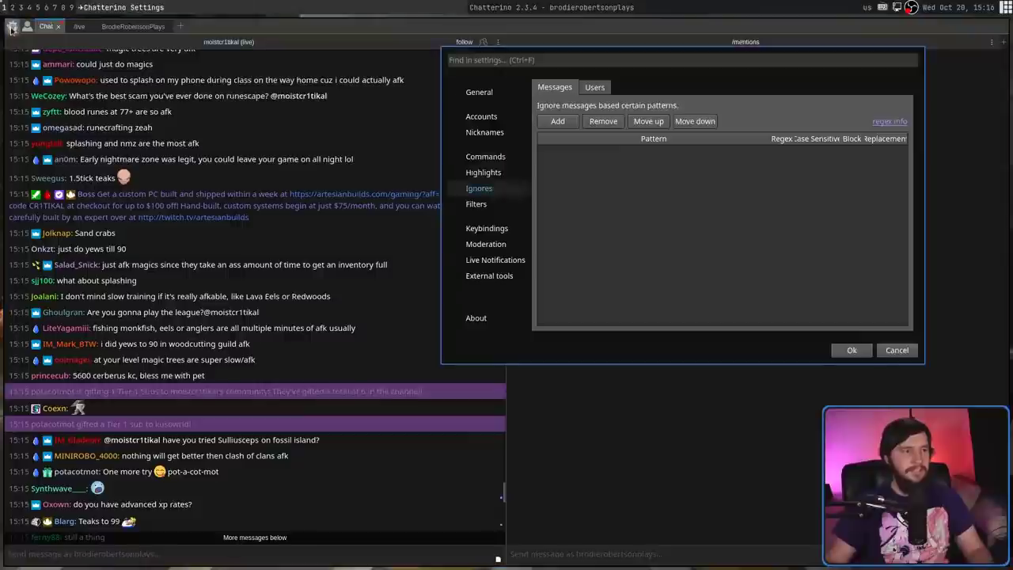
click(601, 88)
click(557, 88)
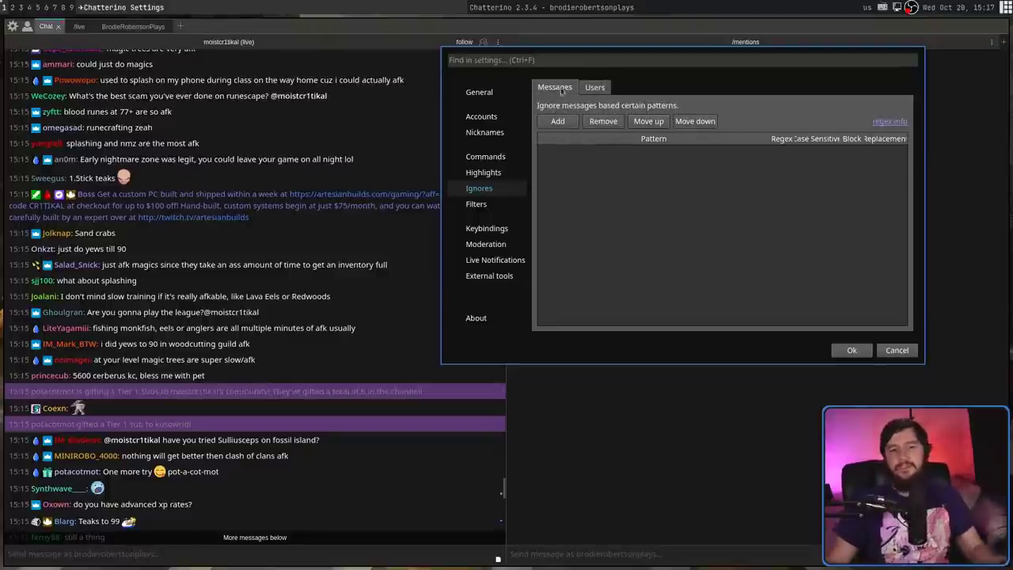
click(603, 88)
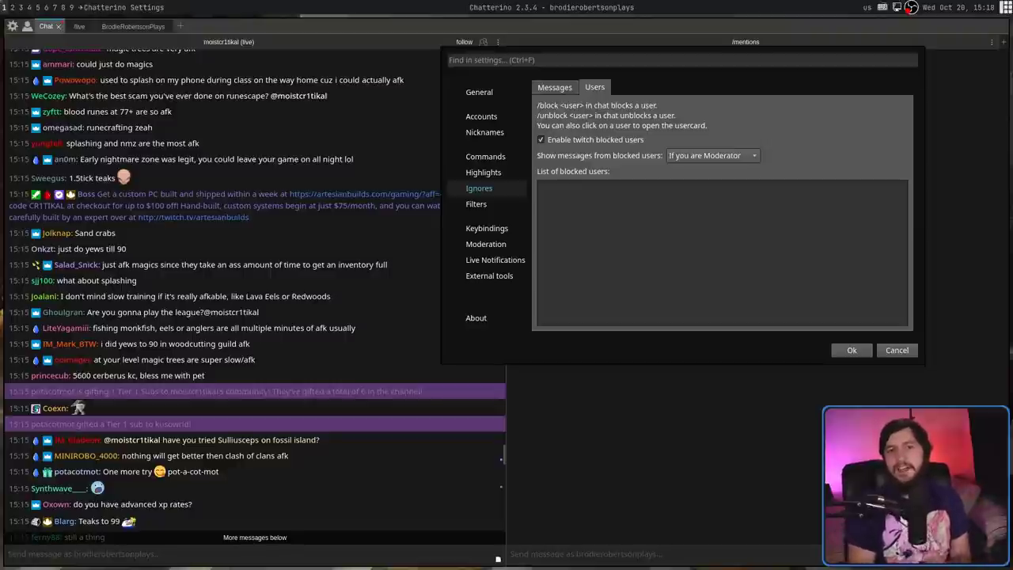
click(495, 172)
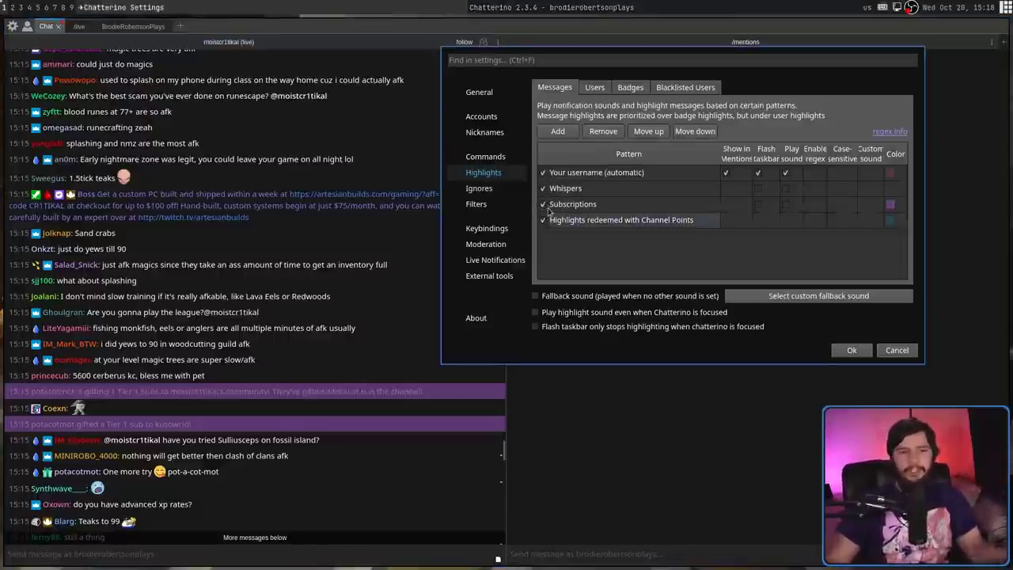
Turn off Subscriptions highlighting, close Settings, and open the split's Select channel picker
click(543, 205)
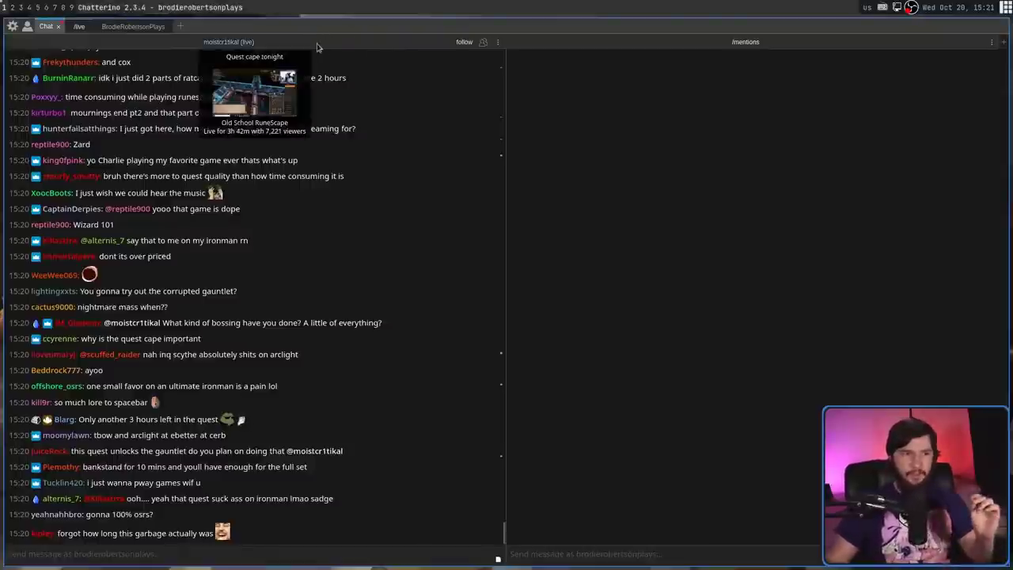
mouse_move(409, 40)
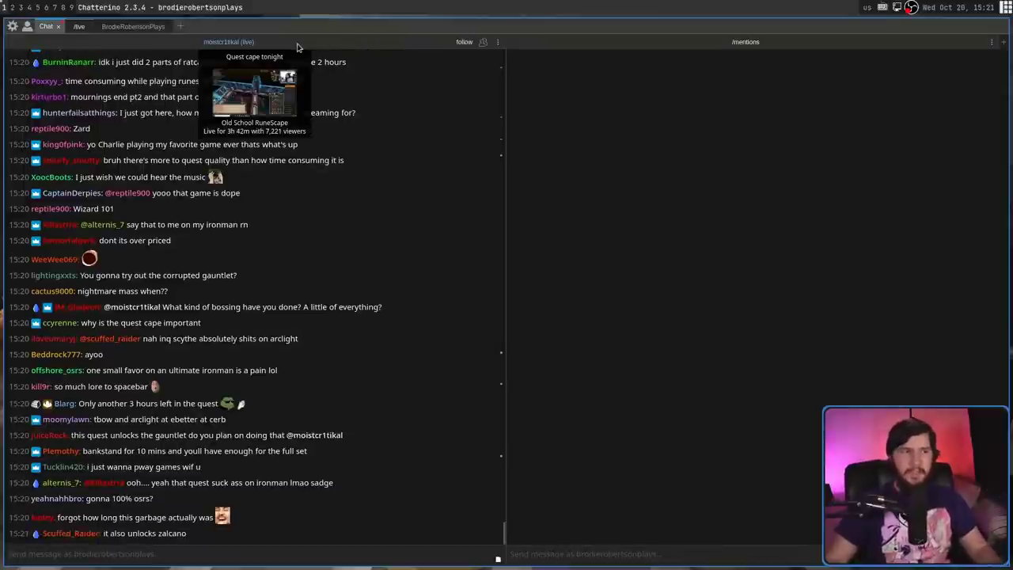
click(356, 45)
key(ctrl+c)
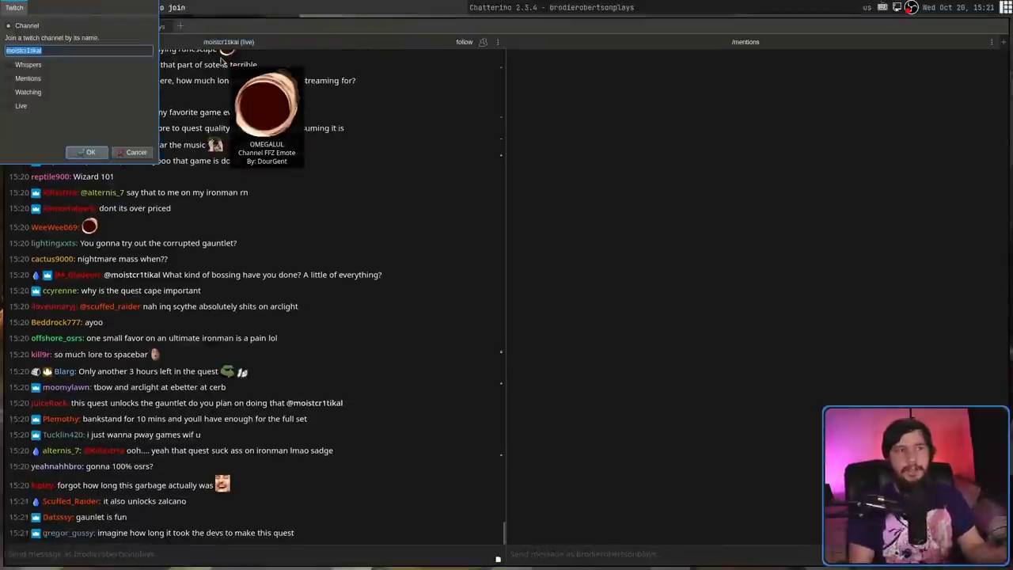
Switch the split to brodierobertsonplays, then back to moistcr1tikal
text(brodierob)
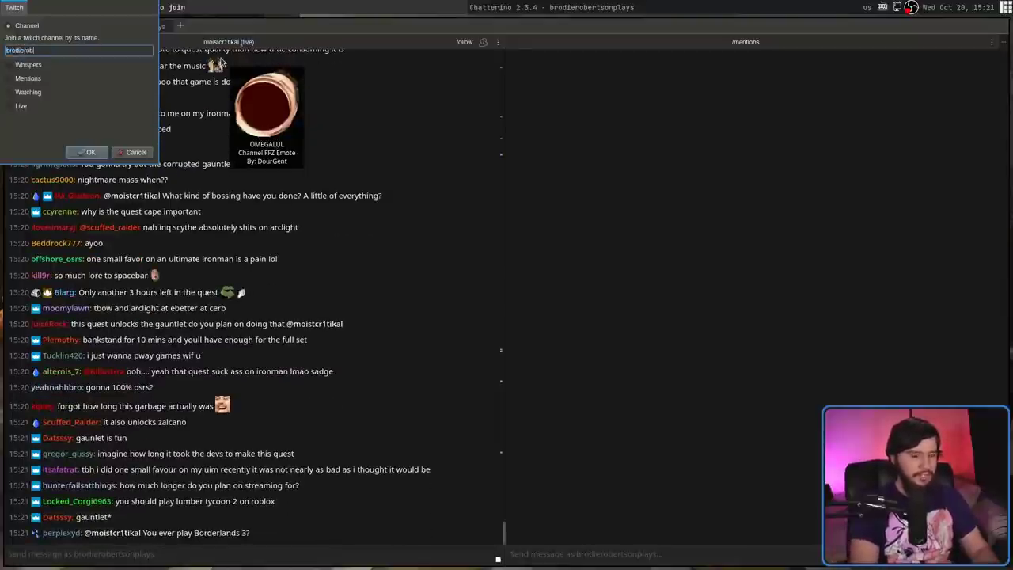
text(ertsonplays)
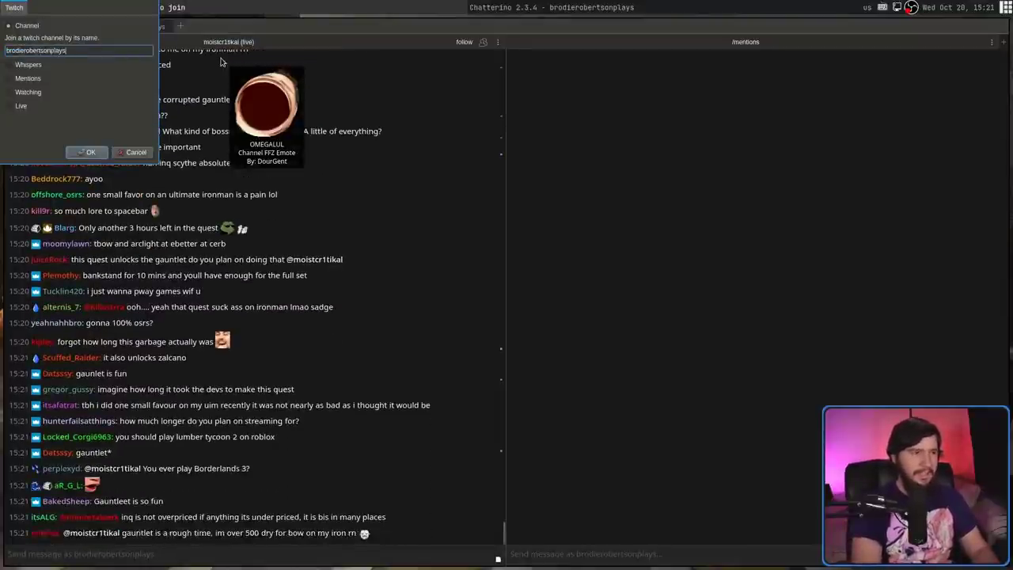
key(Return)
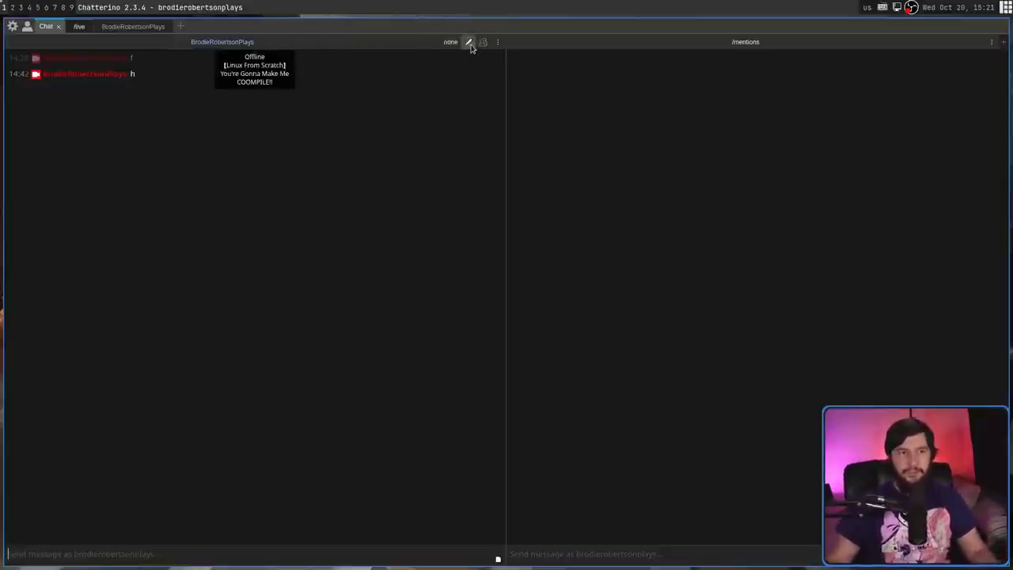
click(231, 44)
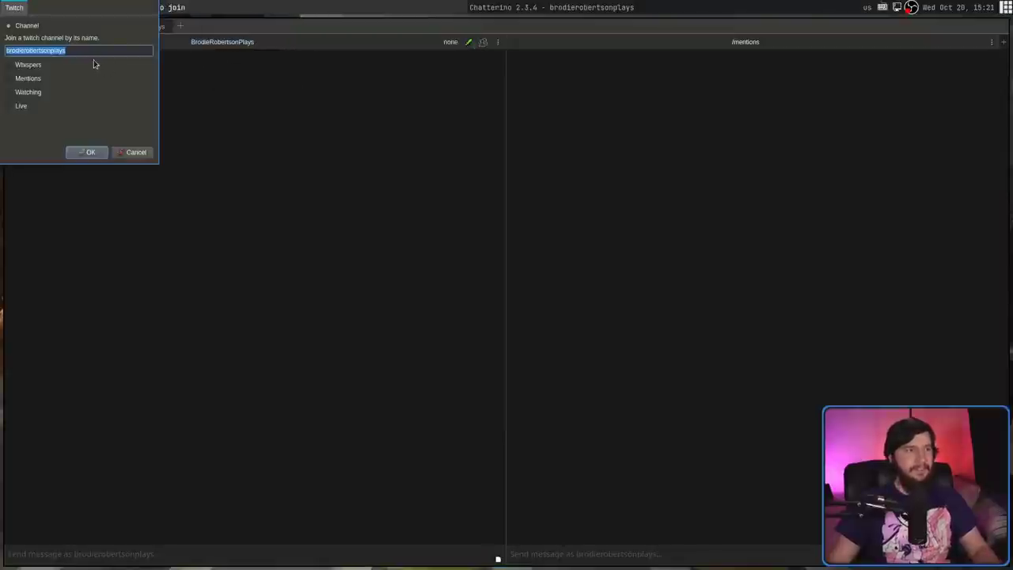
key(ctrl+v)
click(91, 152)
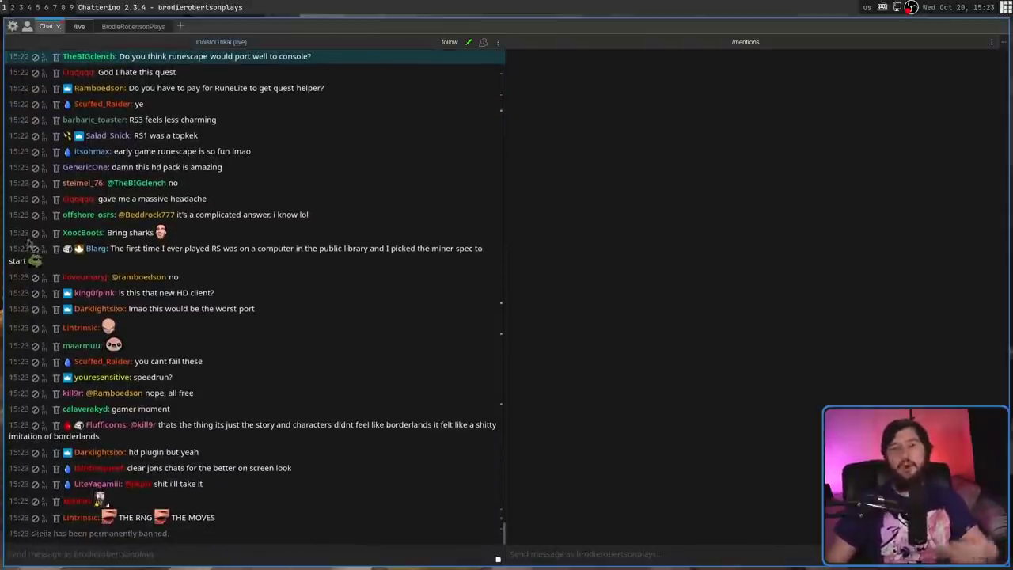
Open the Moderation settings and glance at Logs before returning to Moderation buttons
click(12, 26)
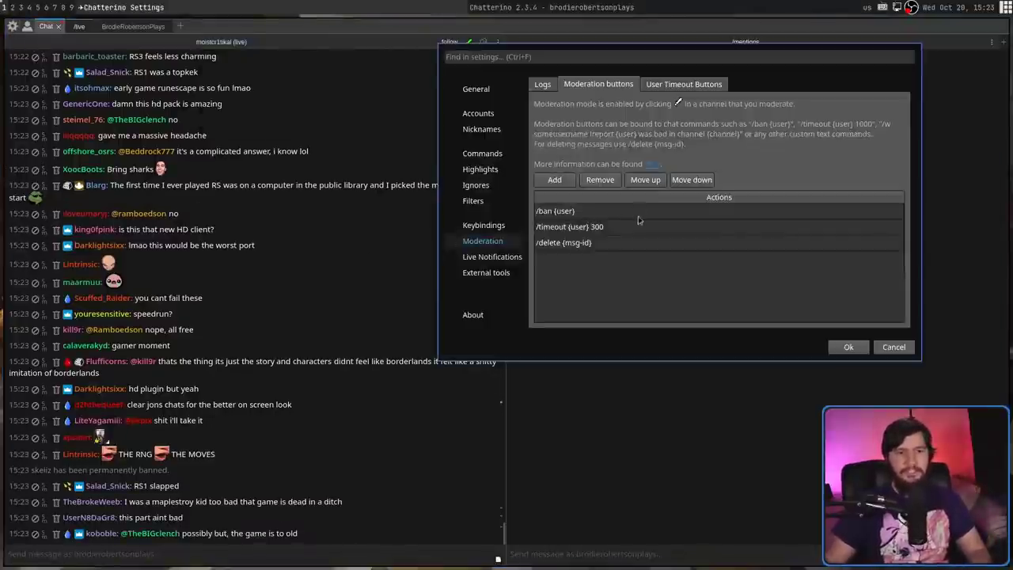
click(554, 85)
click(603, 85)
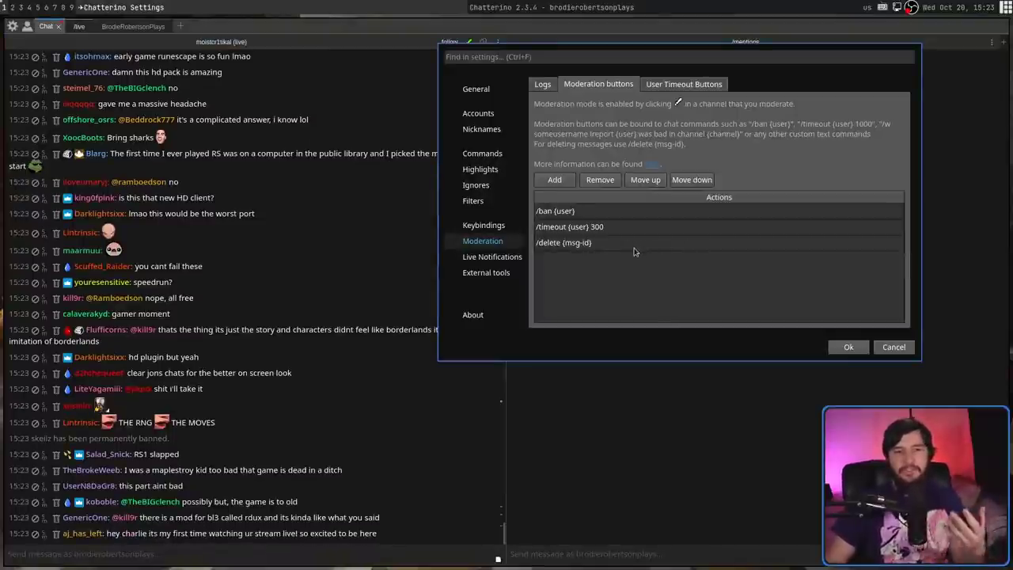
Edit the /ban {user} action and add a second action holding the ban command
click(578, 212)
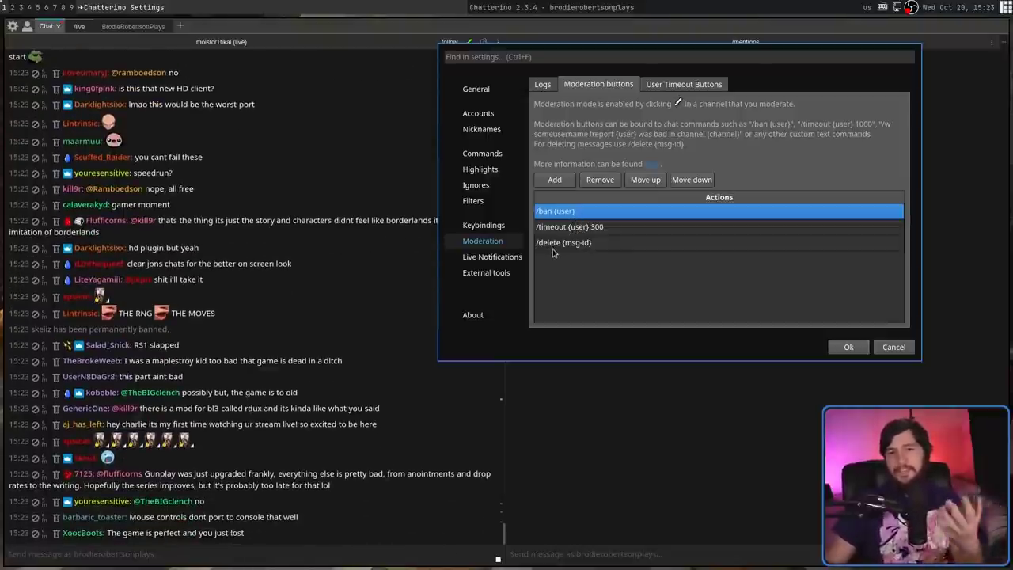
double_click(573, 212)
key(ctrl+c)
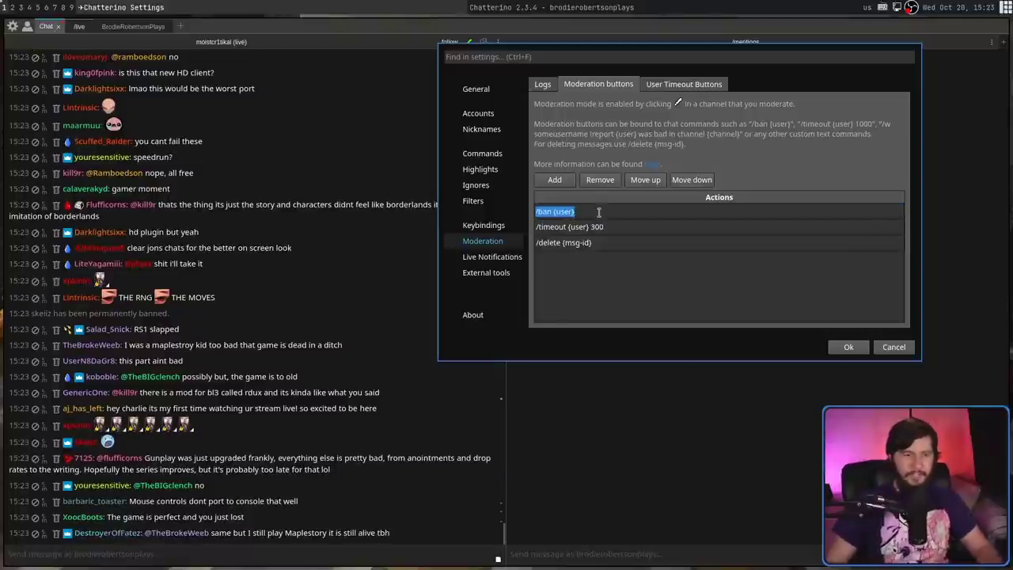
click(555, 180)
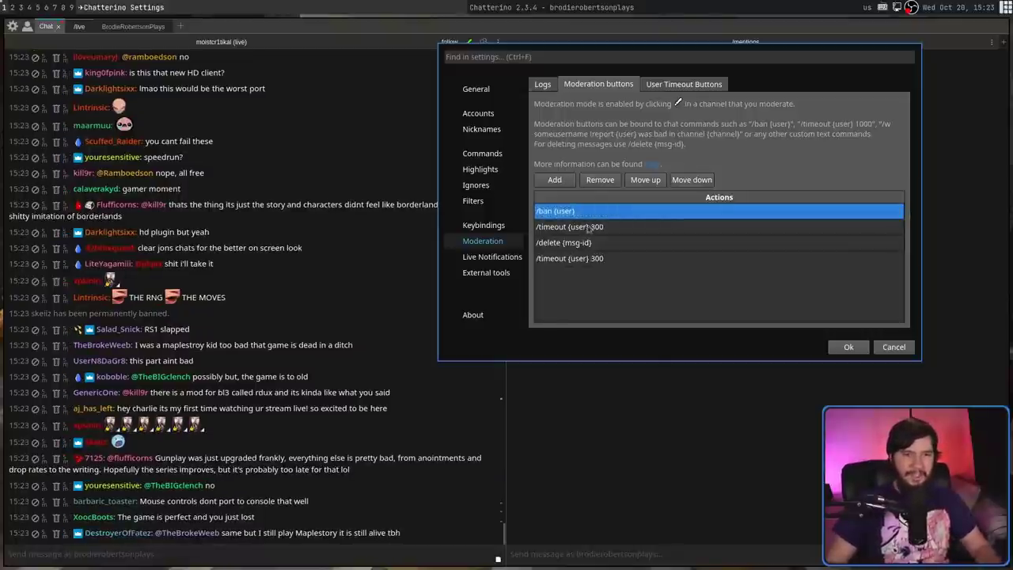
double_click(592, 227)
key(ctrl+v)
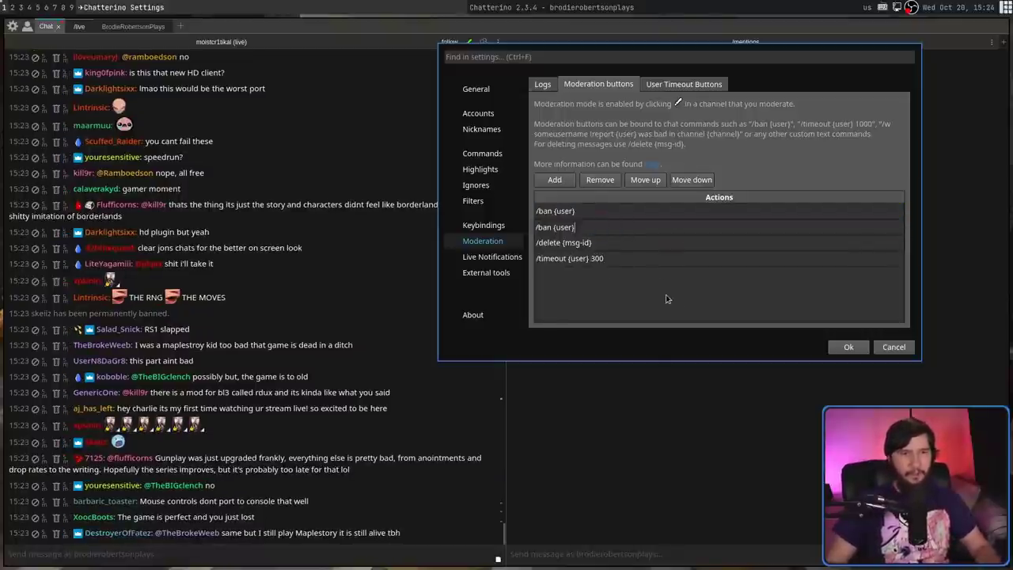
key(Return)
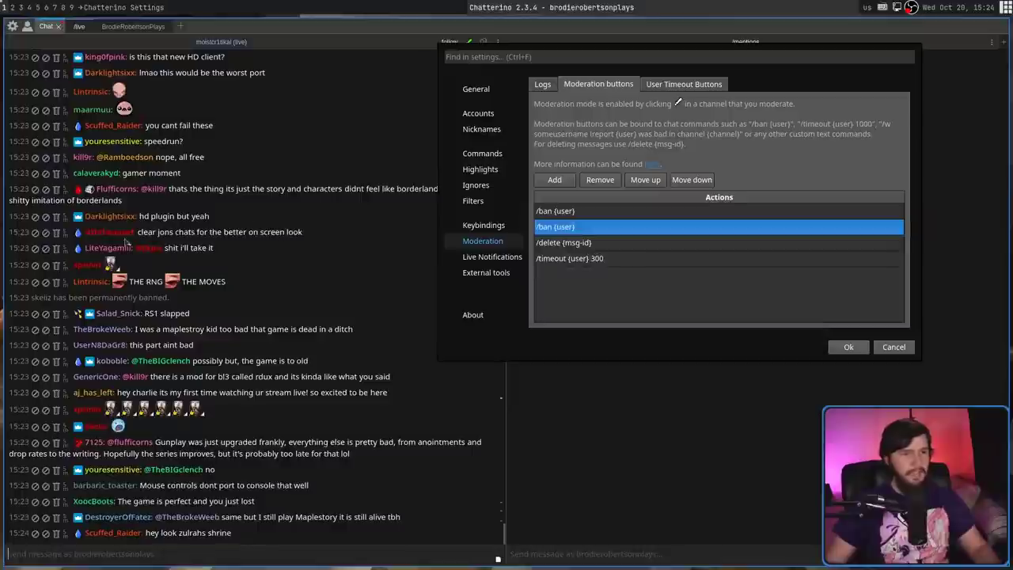
Restore /timeout {user} 300 in the second action row
double_click(596, 261)
key(ctrl+c)
click(587, 227)
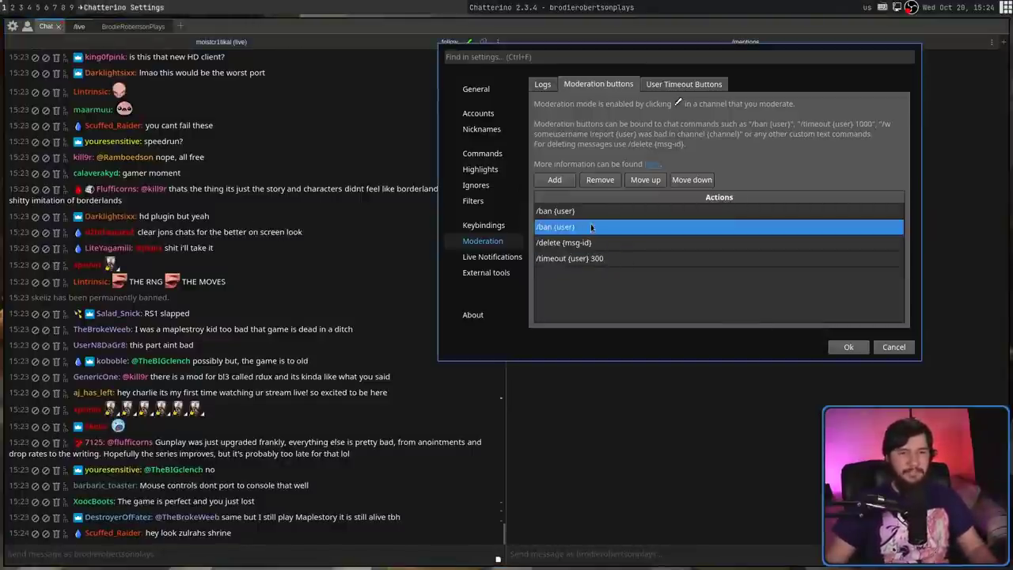
click(594, 230)
key(ctrl+v)
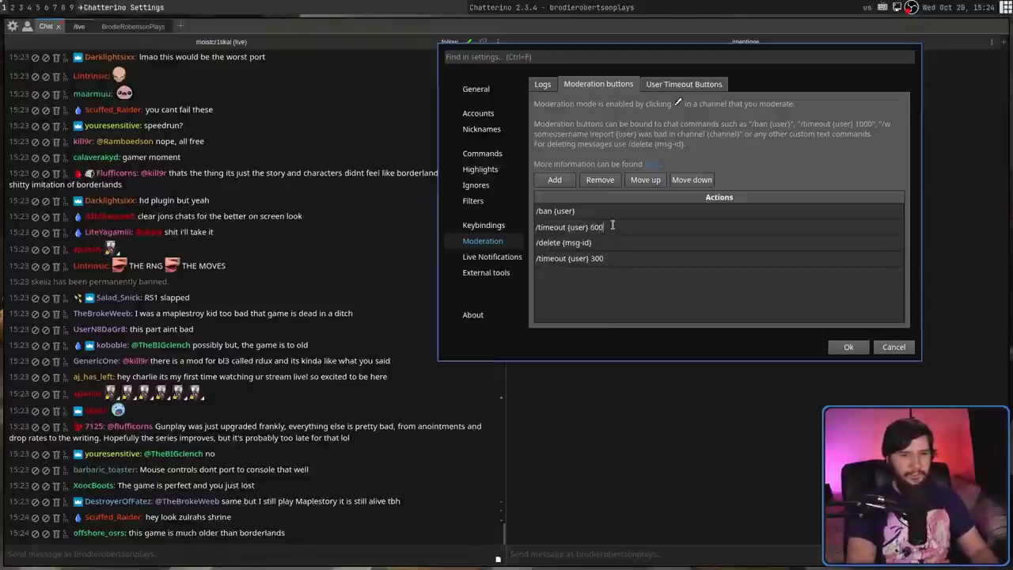
key(Return)
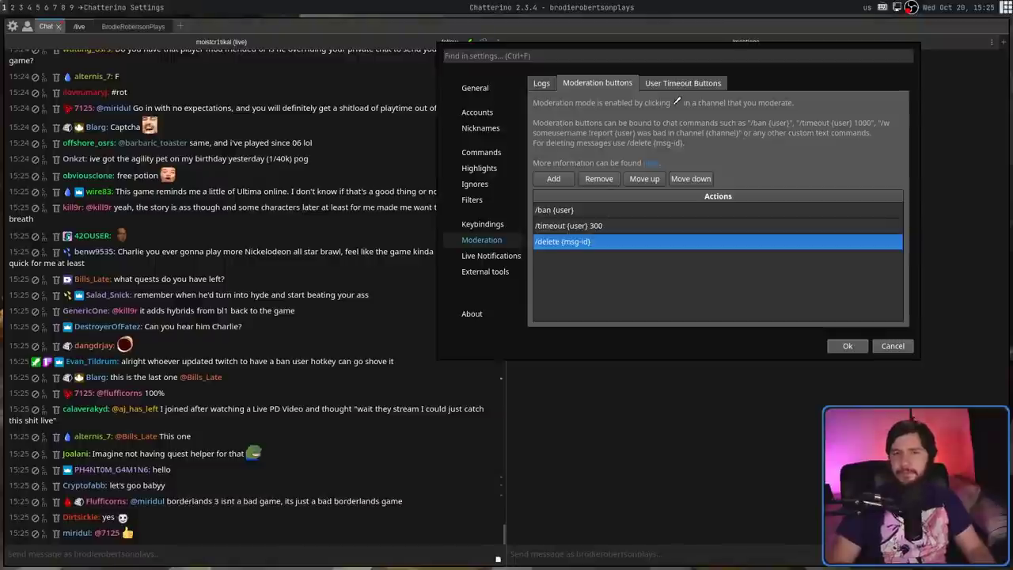
Add a fourth action row and blank out the old /delete {msg-id} row as a spacer
click(750, 246)
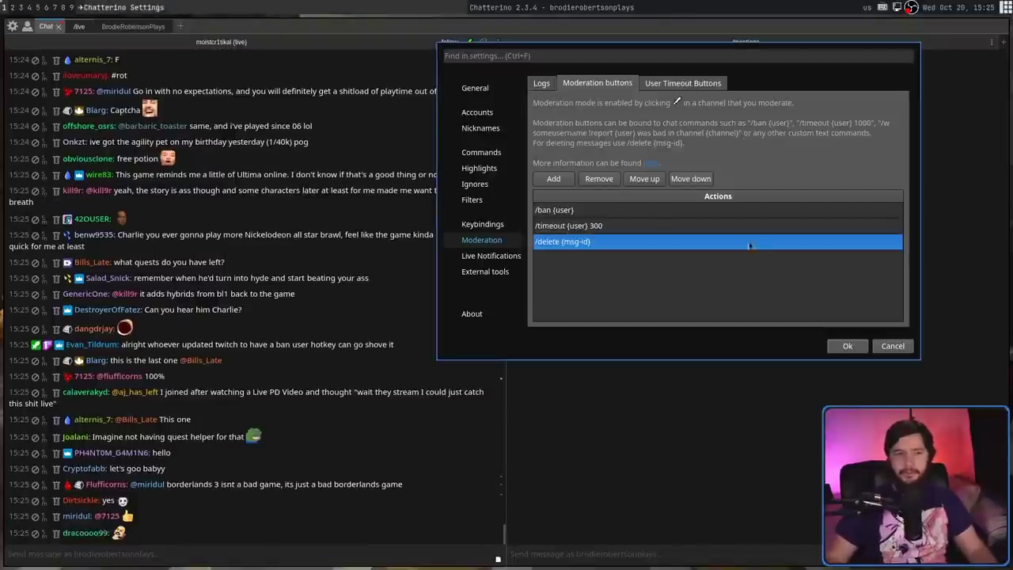
click(555, 181)
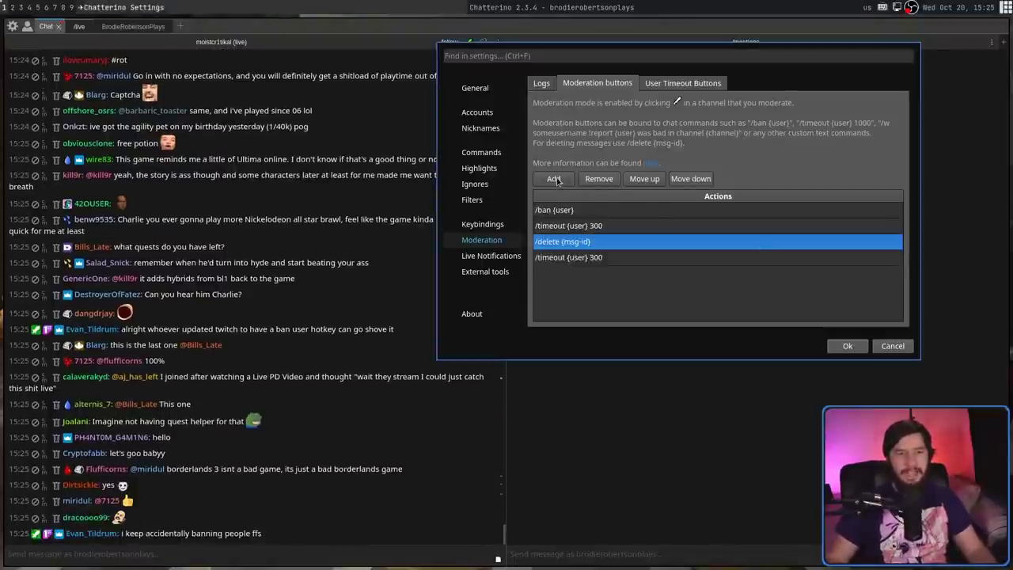
double_click(602, 242)
key(BackSpace)
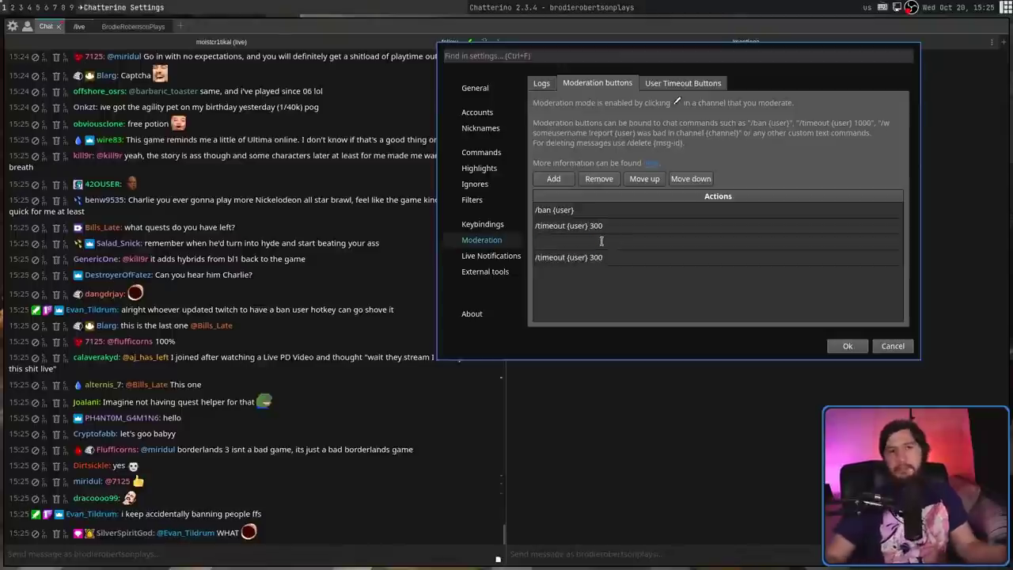
key(Return)
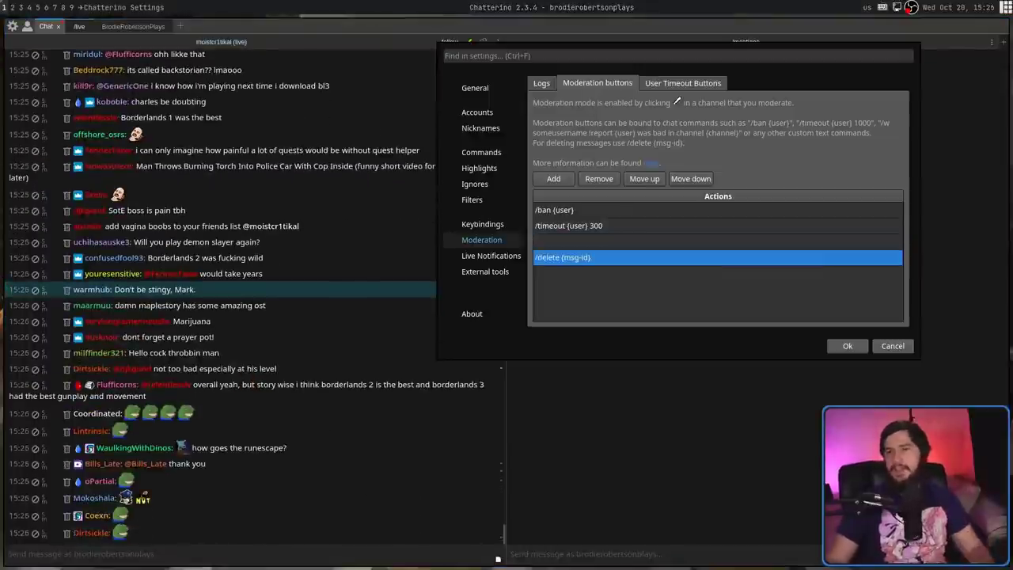
click(779, 172)
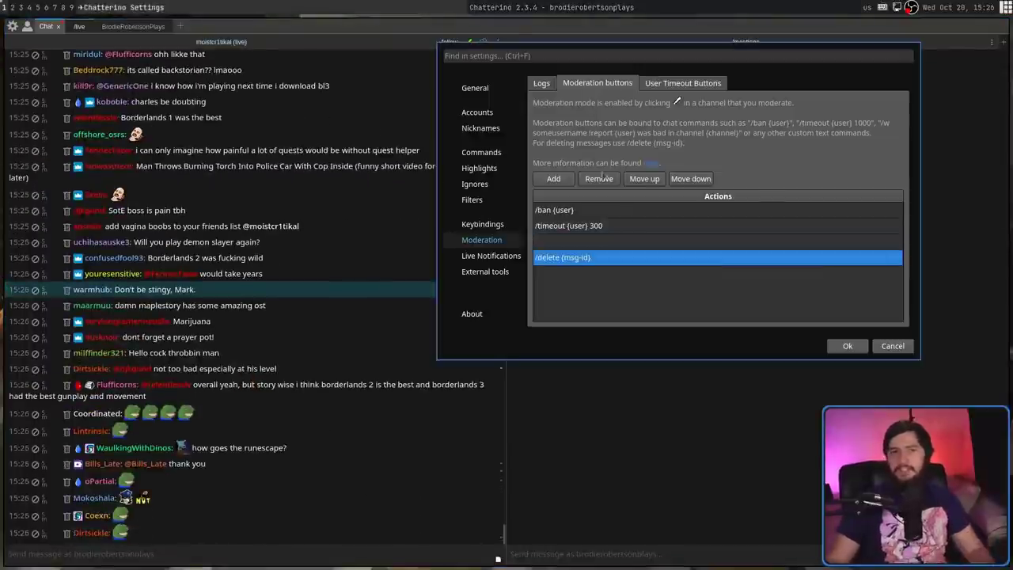
Follow the 'here' link to the wiki's Moderation page and scroll to its Moderation Mode table
click(650, 162)
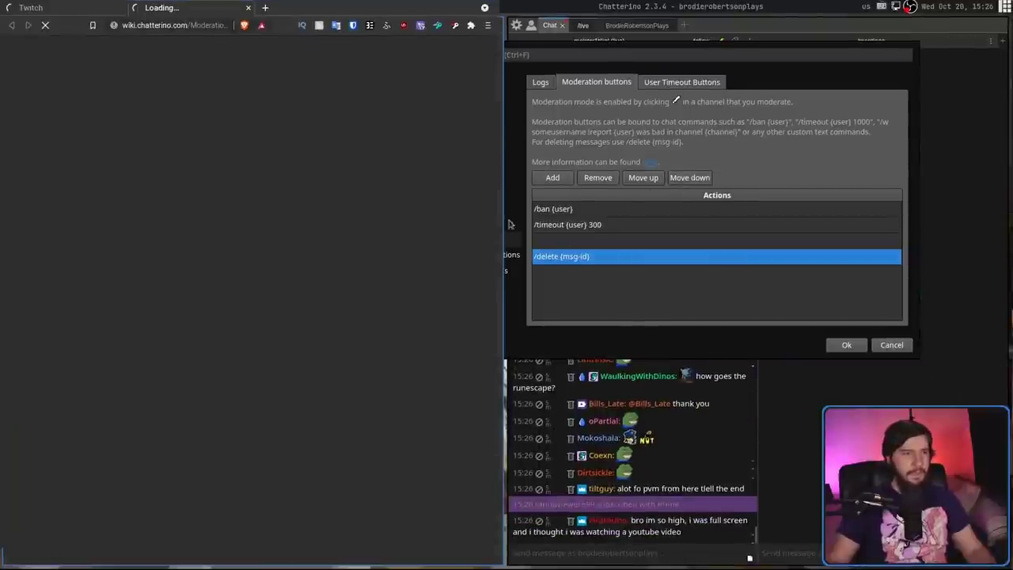
key(super+f)
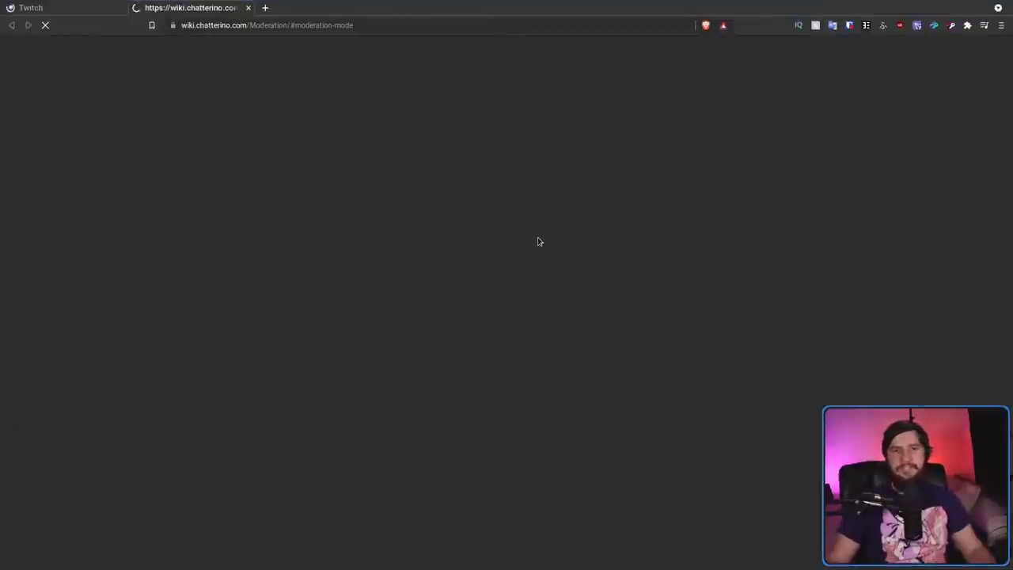
scroll(527, 242, down, 3)
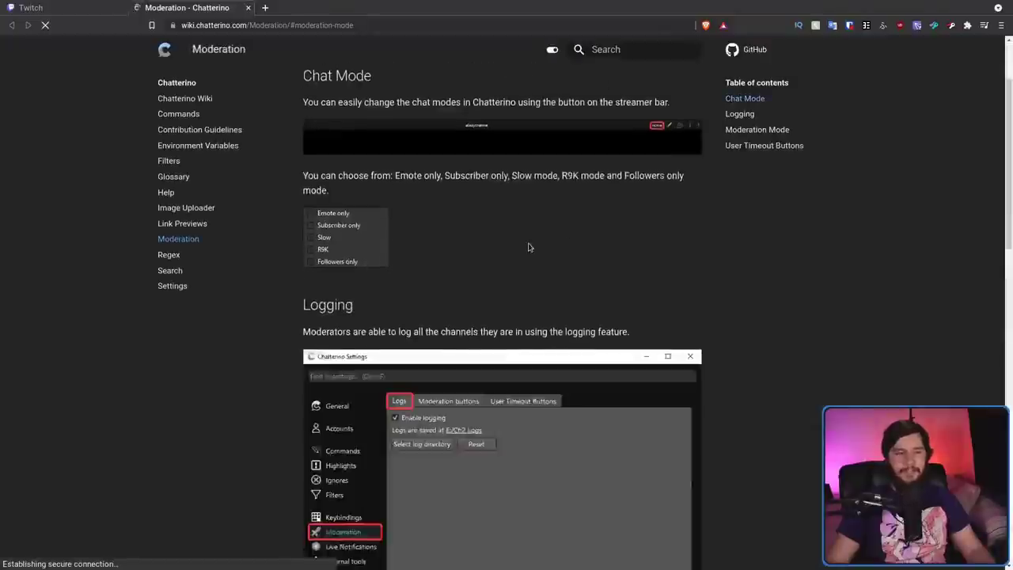
scroll(551, 260, up, 1)
scroll(539, 254, down, 6)
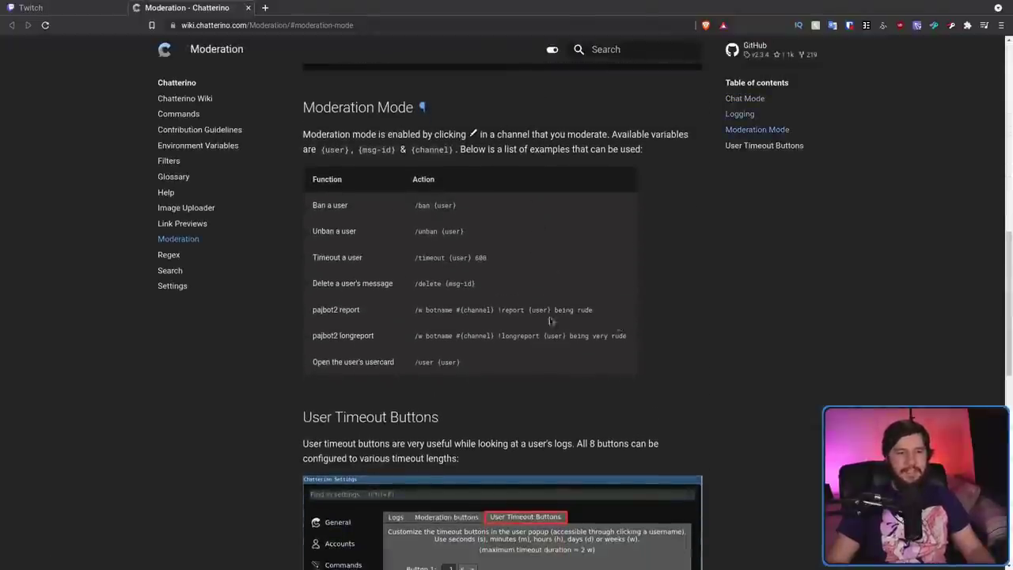
key(super+f)
key(super+f)
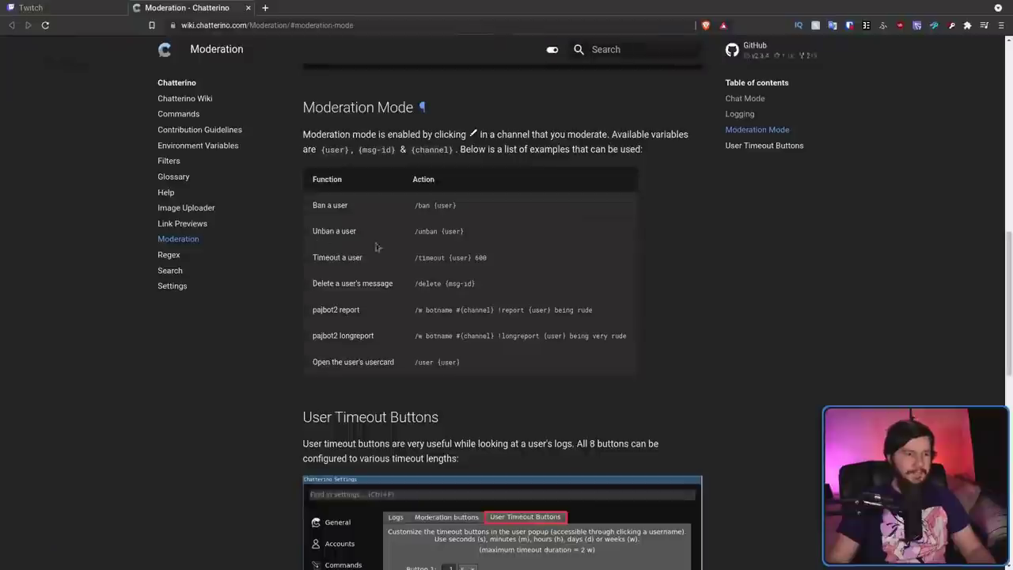
scroll(352, 270, down, 1)
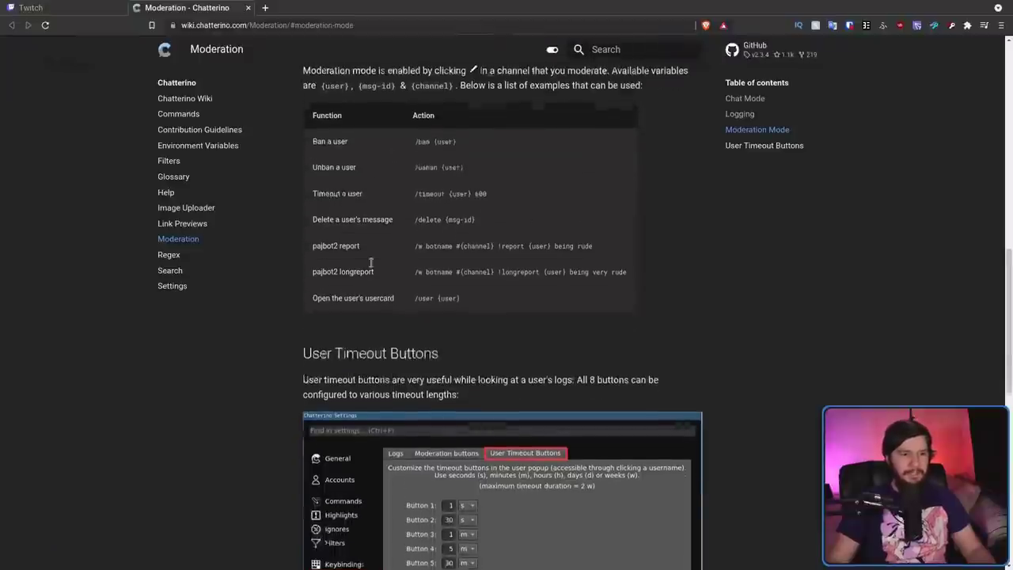
drag(313, 277, 750, 559)
key(super+f)
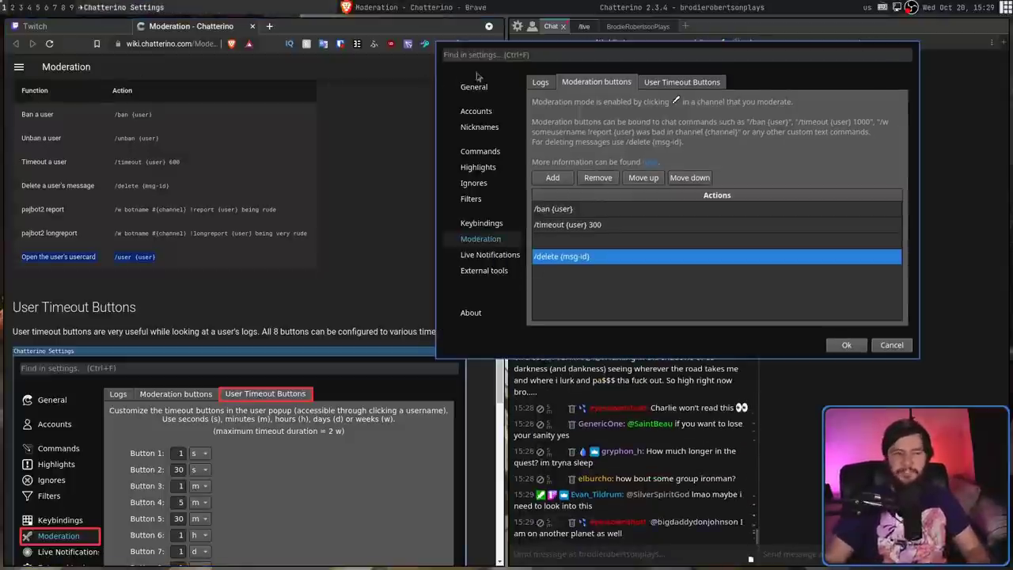
Inspect the /command trigger under Commands without changing it, then move to Nicknames
click(481, 152)
click(557, 83)
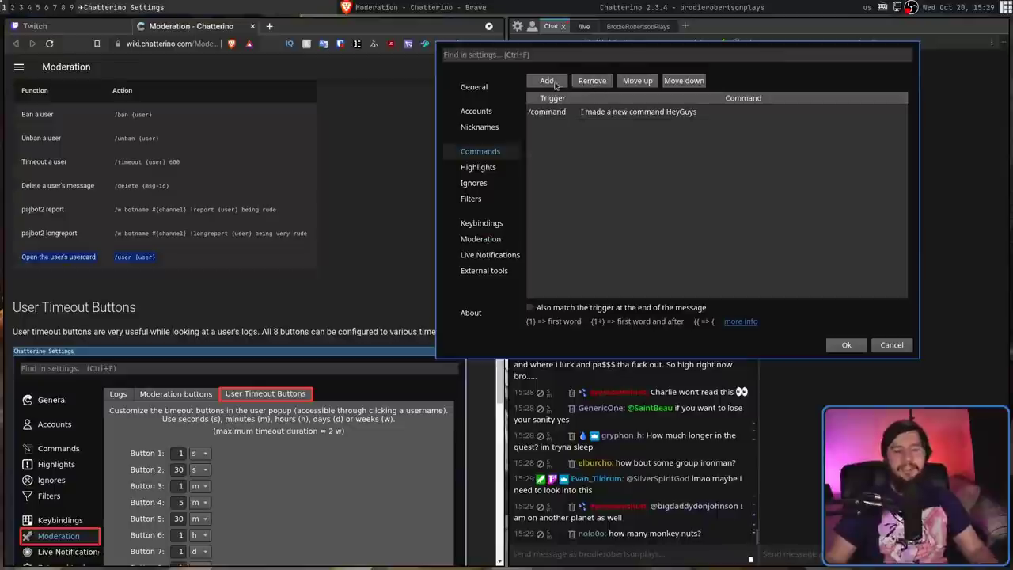
double_click(566, 113)
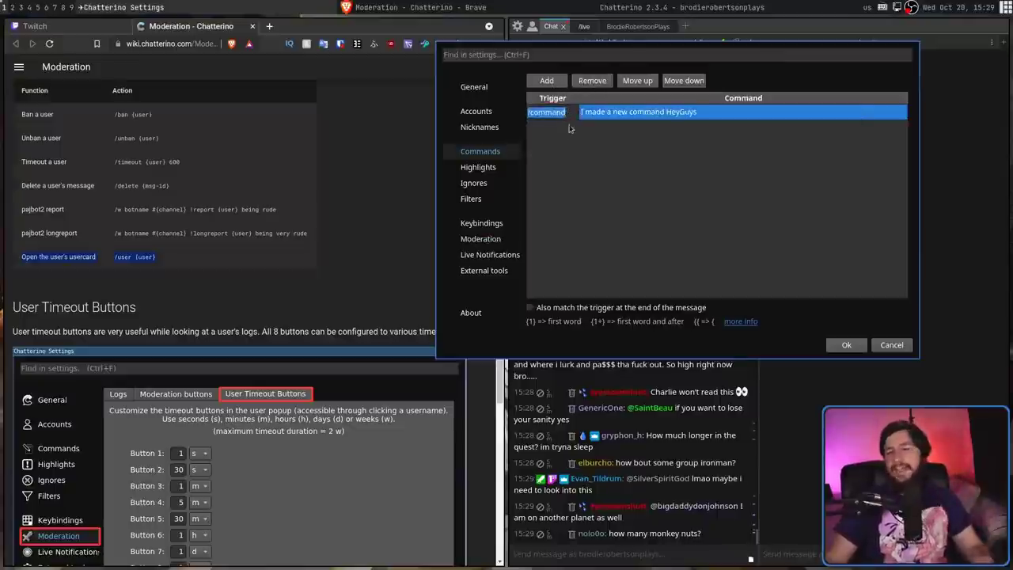
click(580, 138)
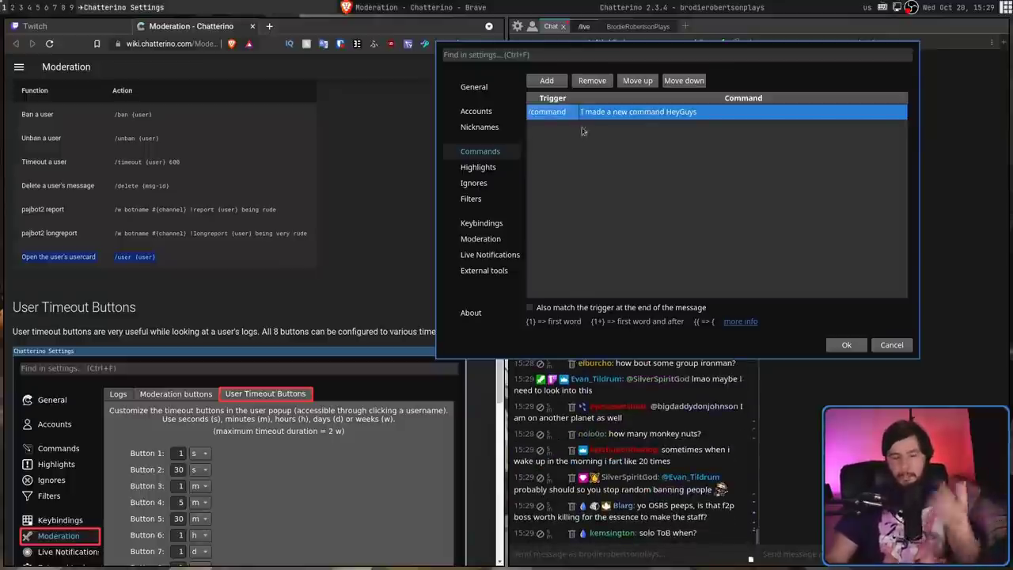
click(496, 128)
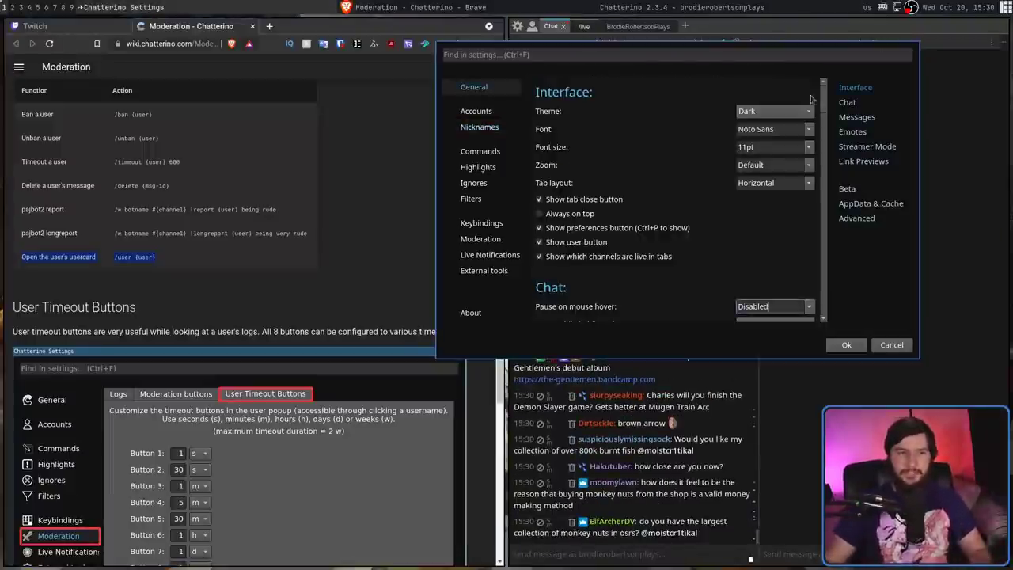
scroll(752, 194, down, 3)
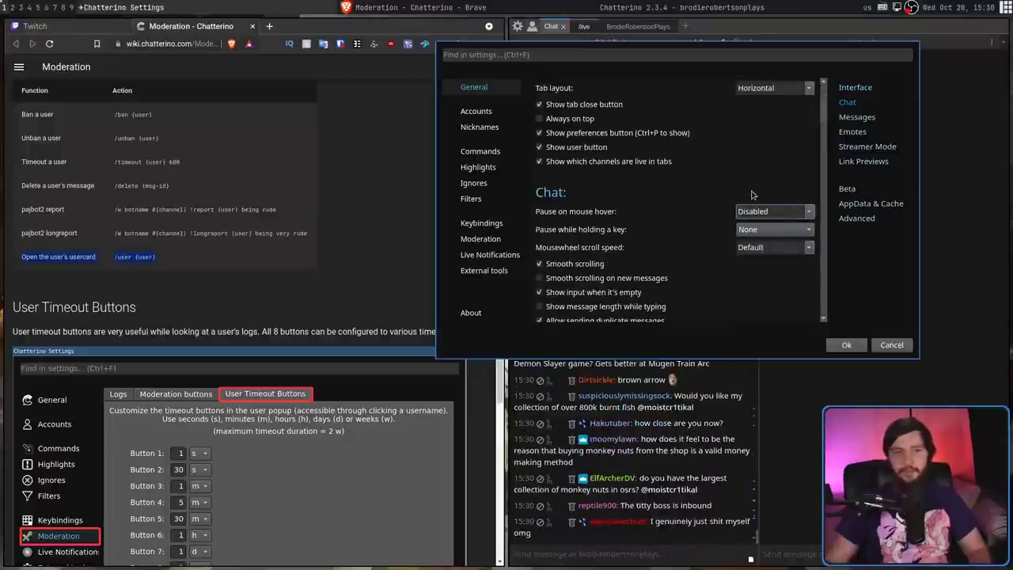
click(809, 212)
click(810, 217)
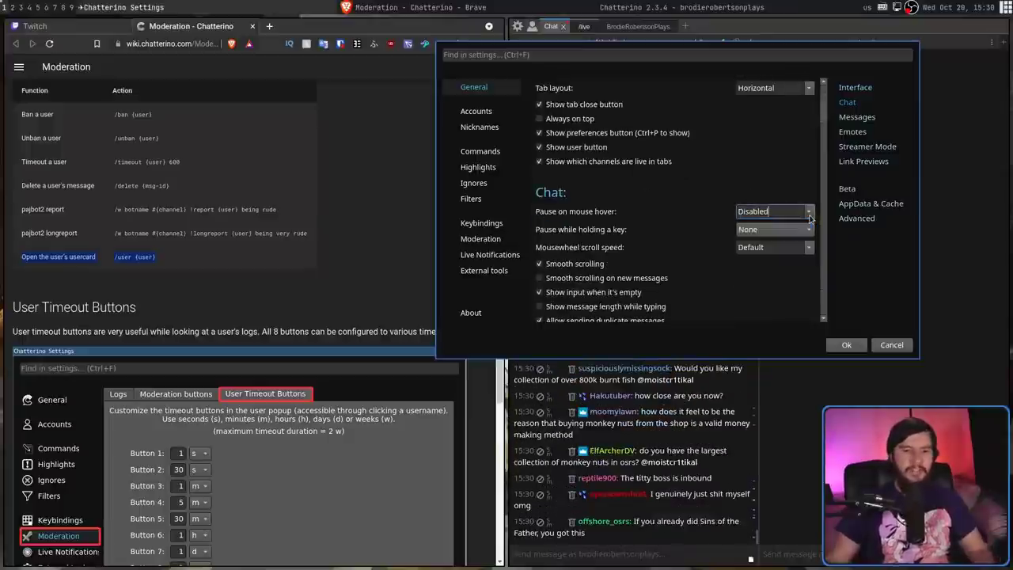
scroll(760, 230, down, 1)
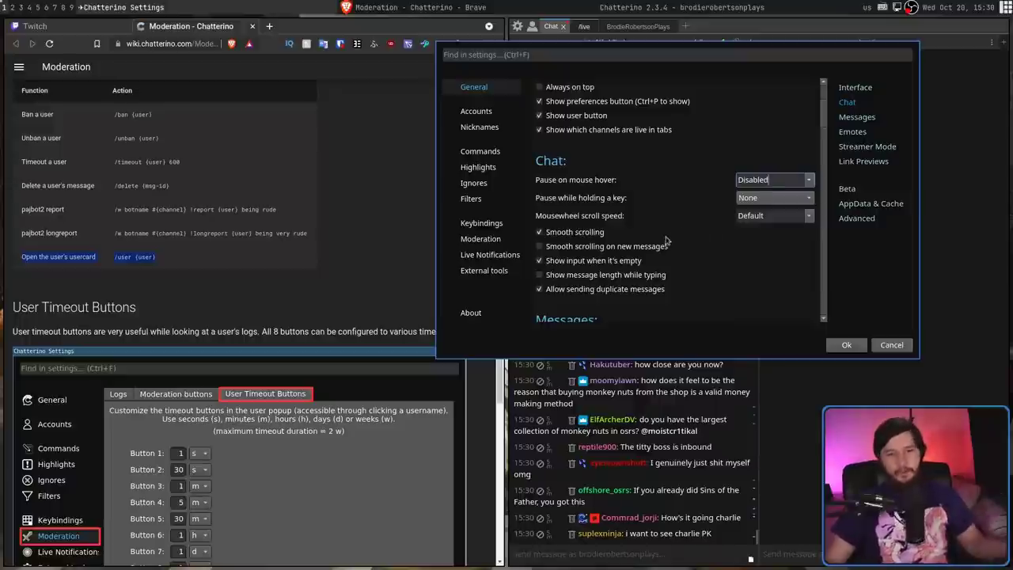
scroll(678, 231, down, 6)
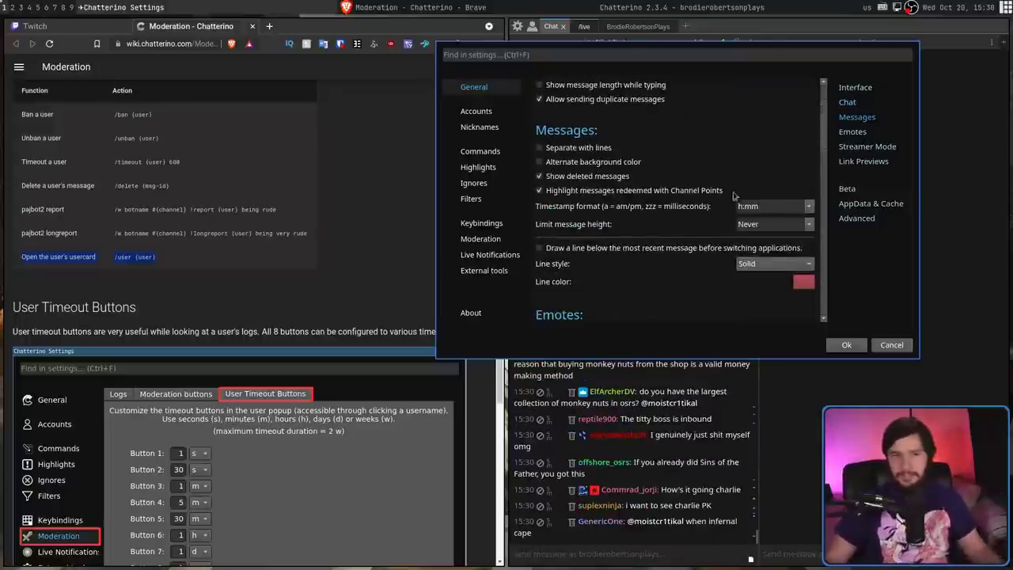
scroll(733, 195, down, 8)
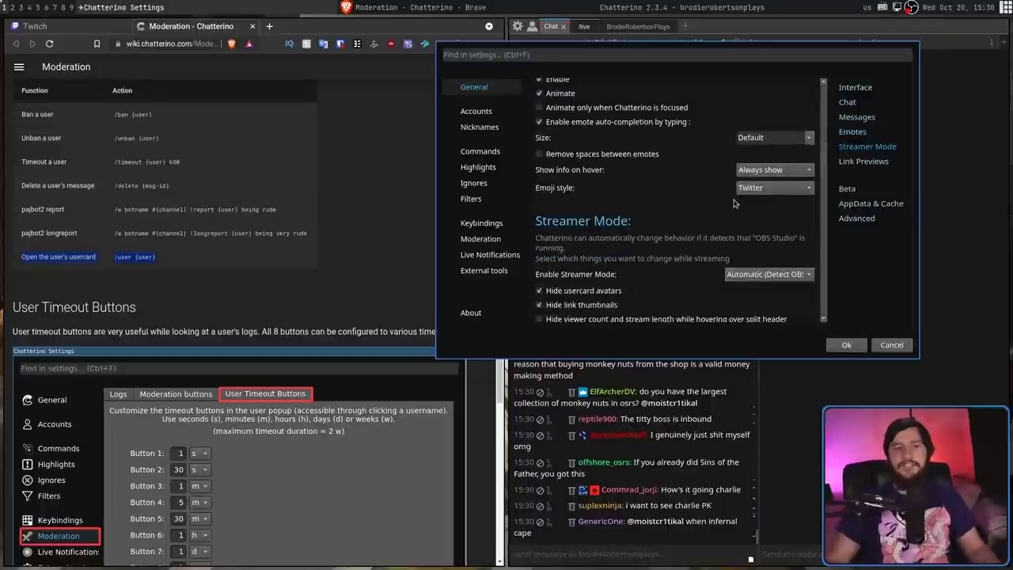
scroll(736, 202, down, 2)
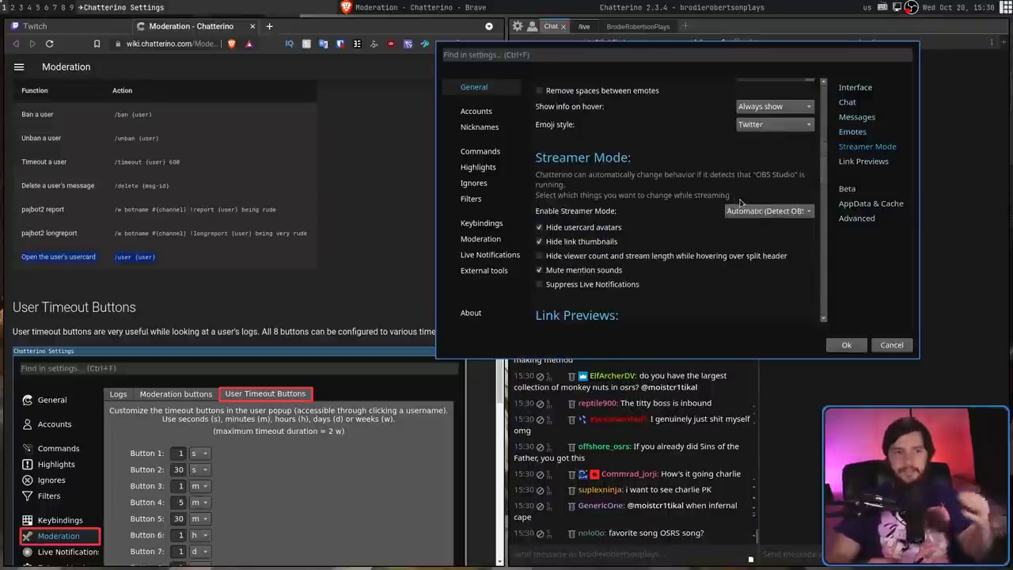